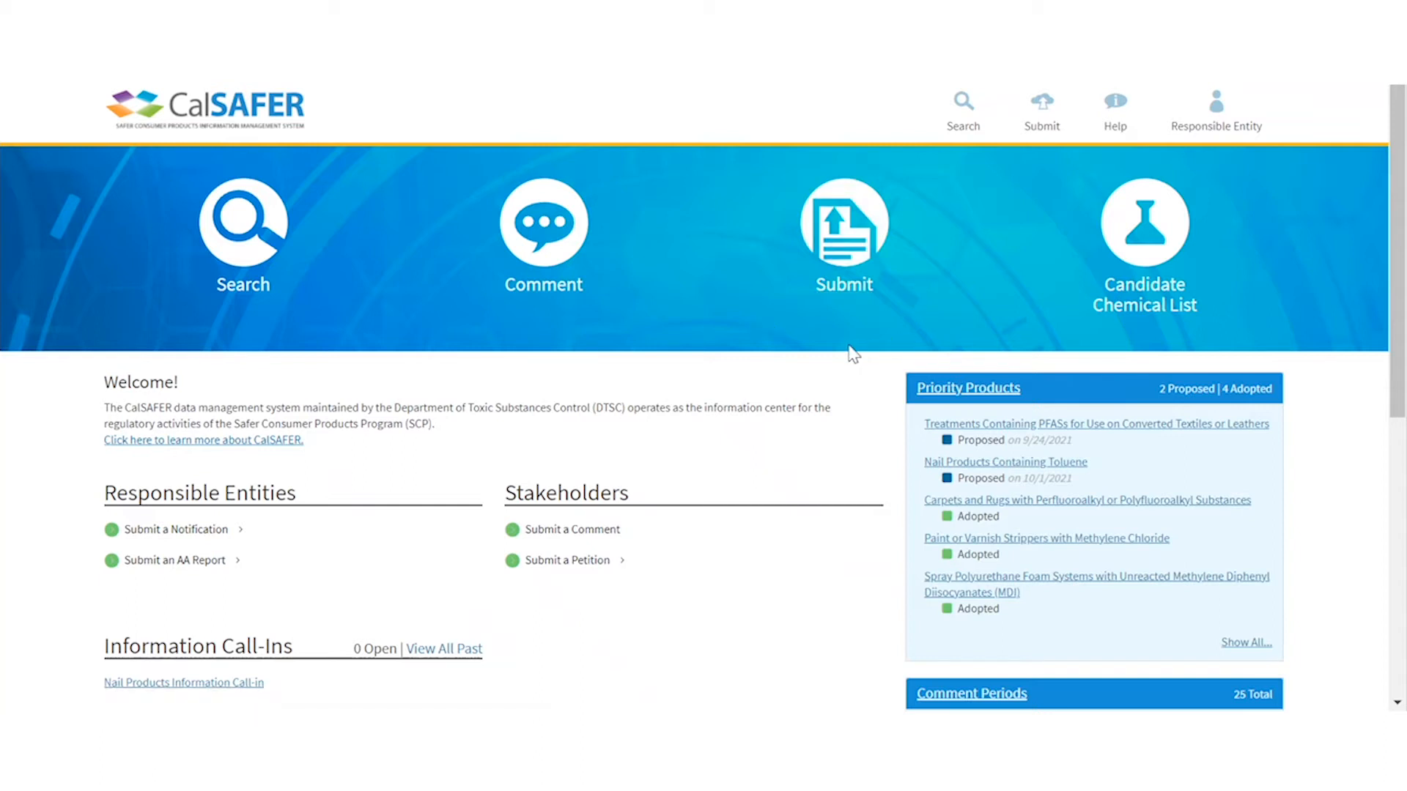
- From the Activities list, start a Chemical Removal Intent for the Priority Product Notification
click(1217, 120)
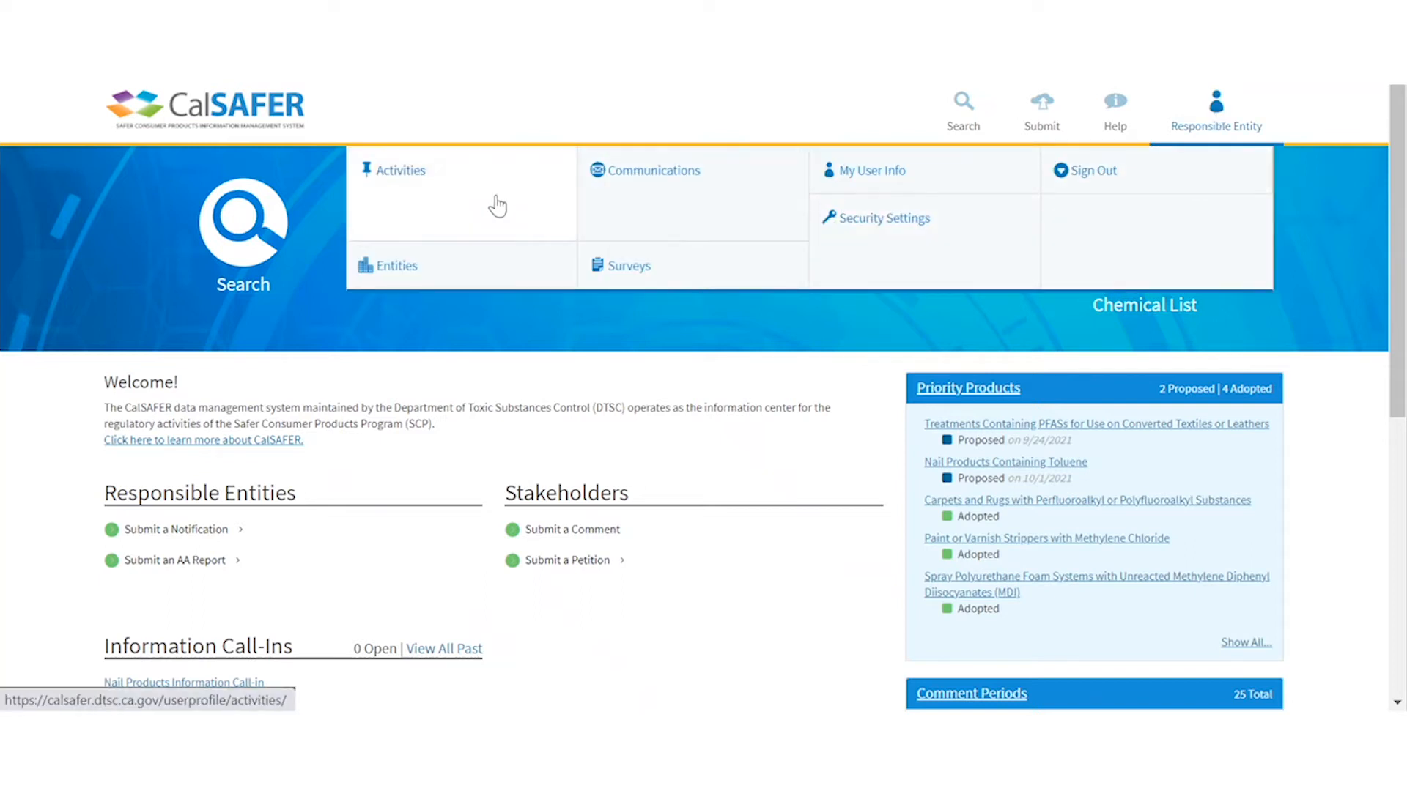
click(433, 194)
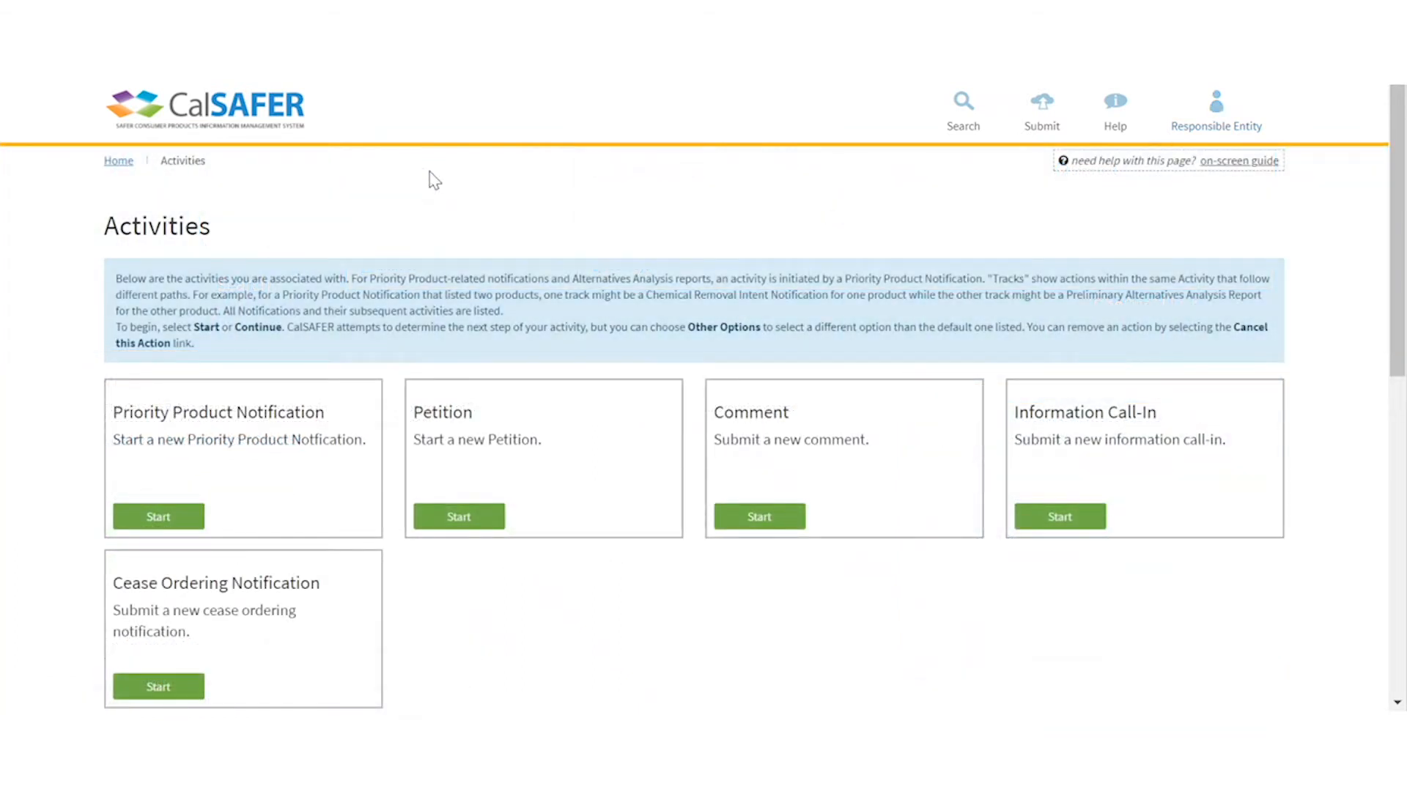
scroll(910, 267, down, 4)
scroll(913, 272, down, 3)
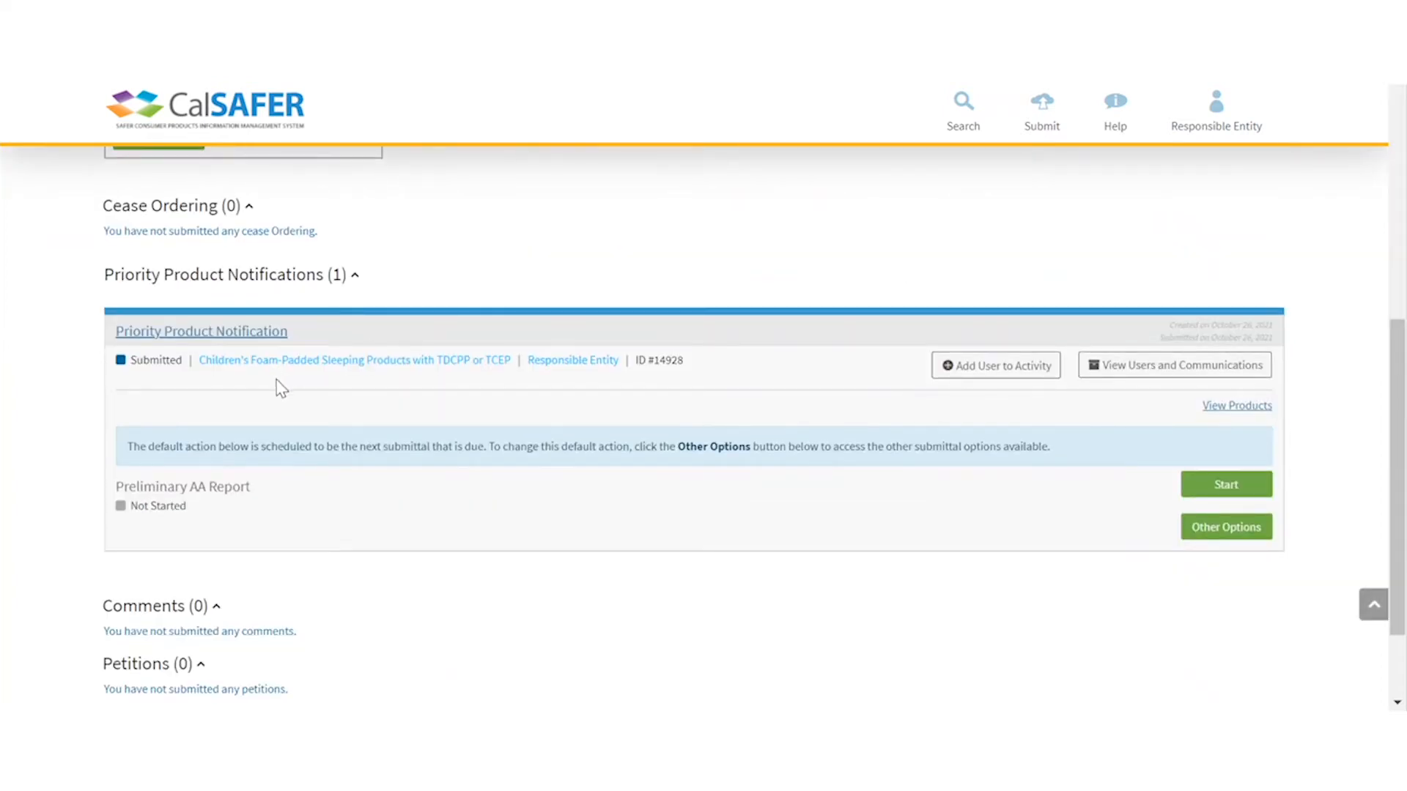
click(1211, 543)
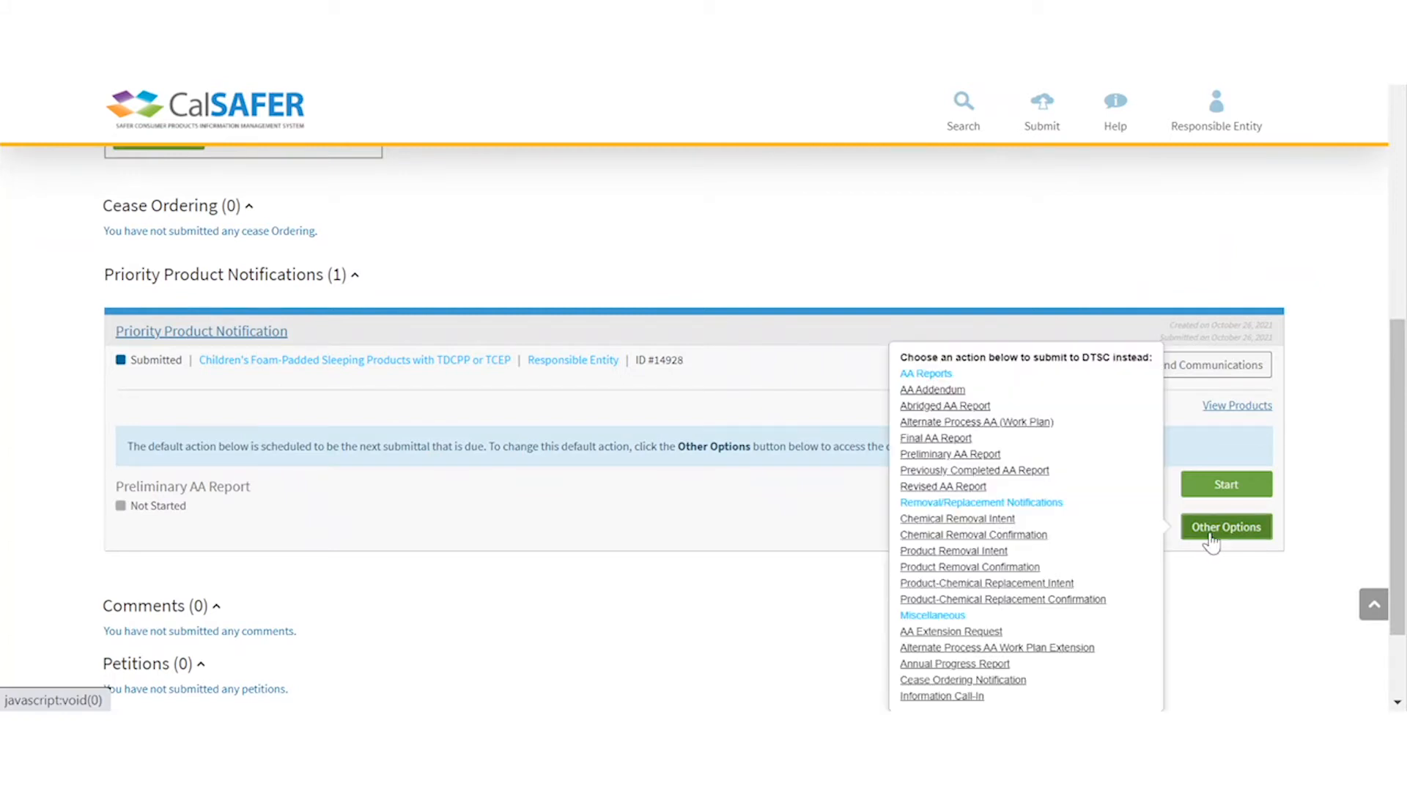
click(985, 519)
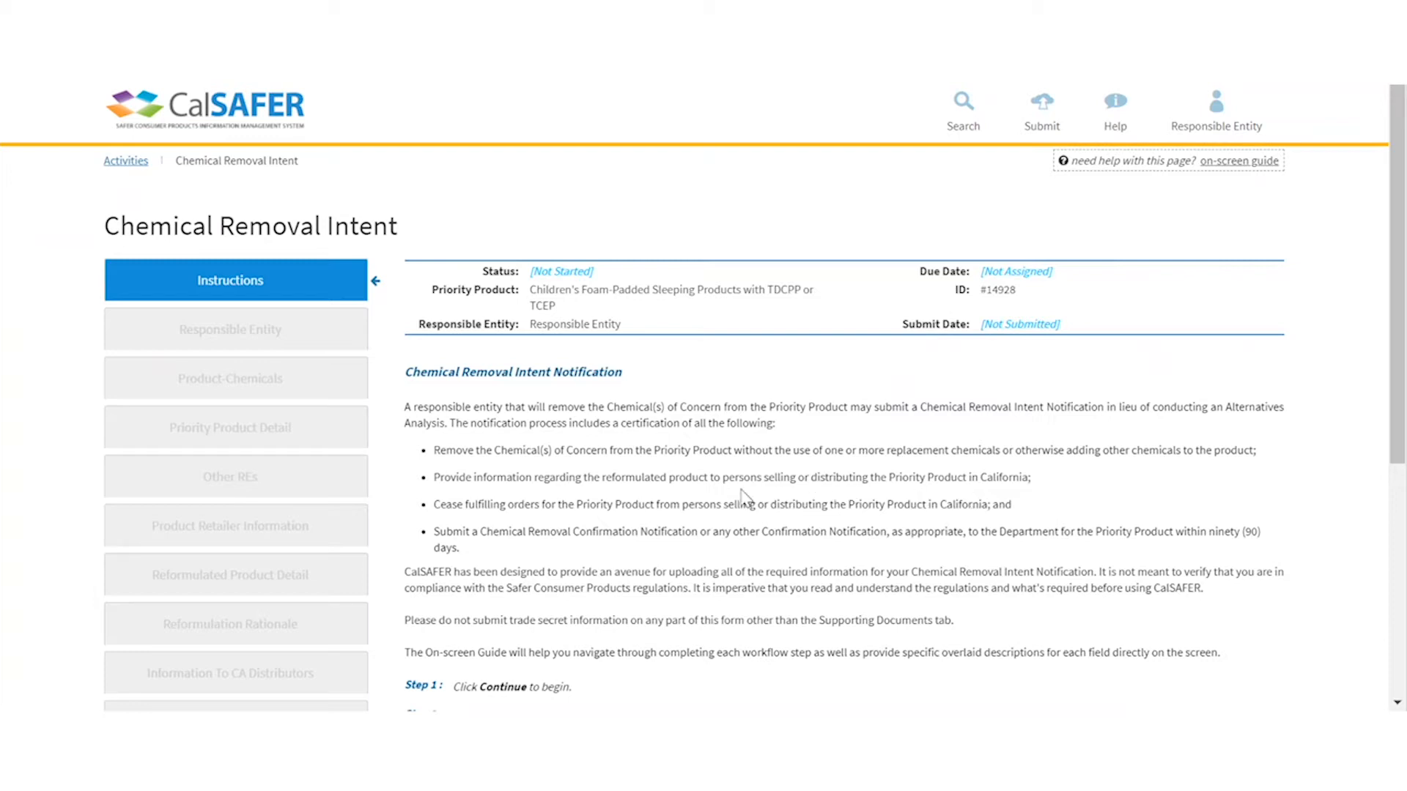
- Scroll through the Chemical Removal Intent instructions down to the Continue button
scroll(744, 498, down, 2)
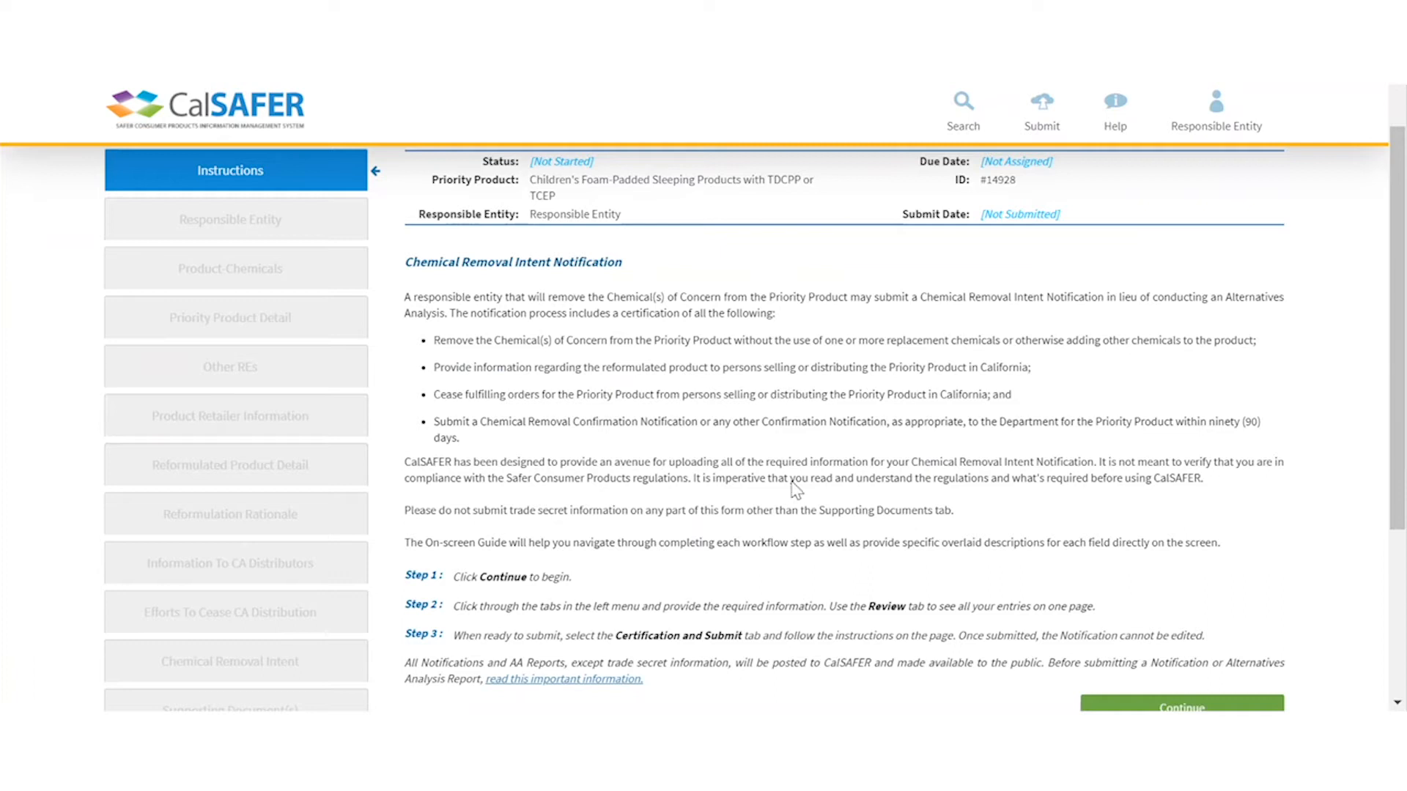
scroll(767, 401, down, 2)
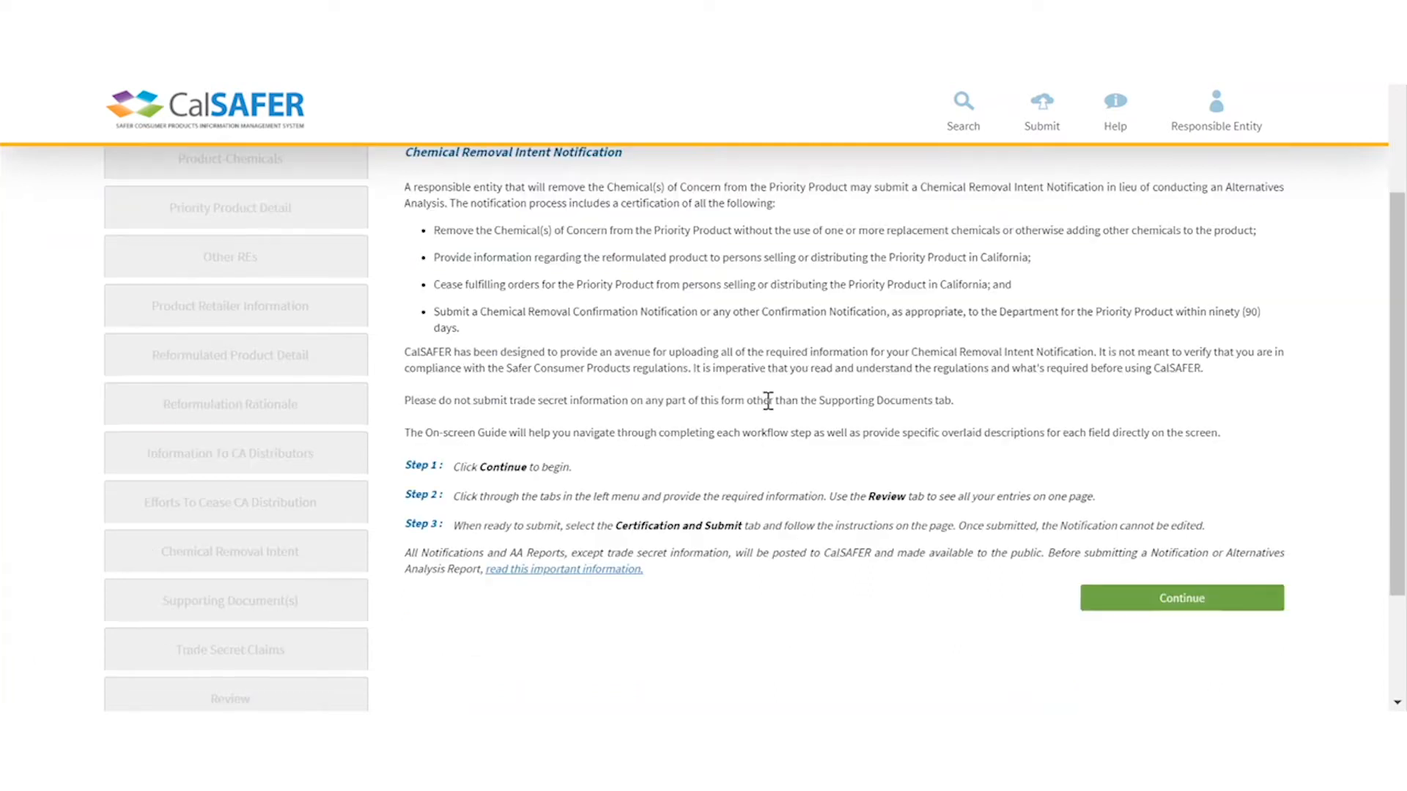
scroll(768, 402, up, 2)
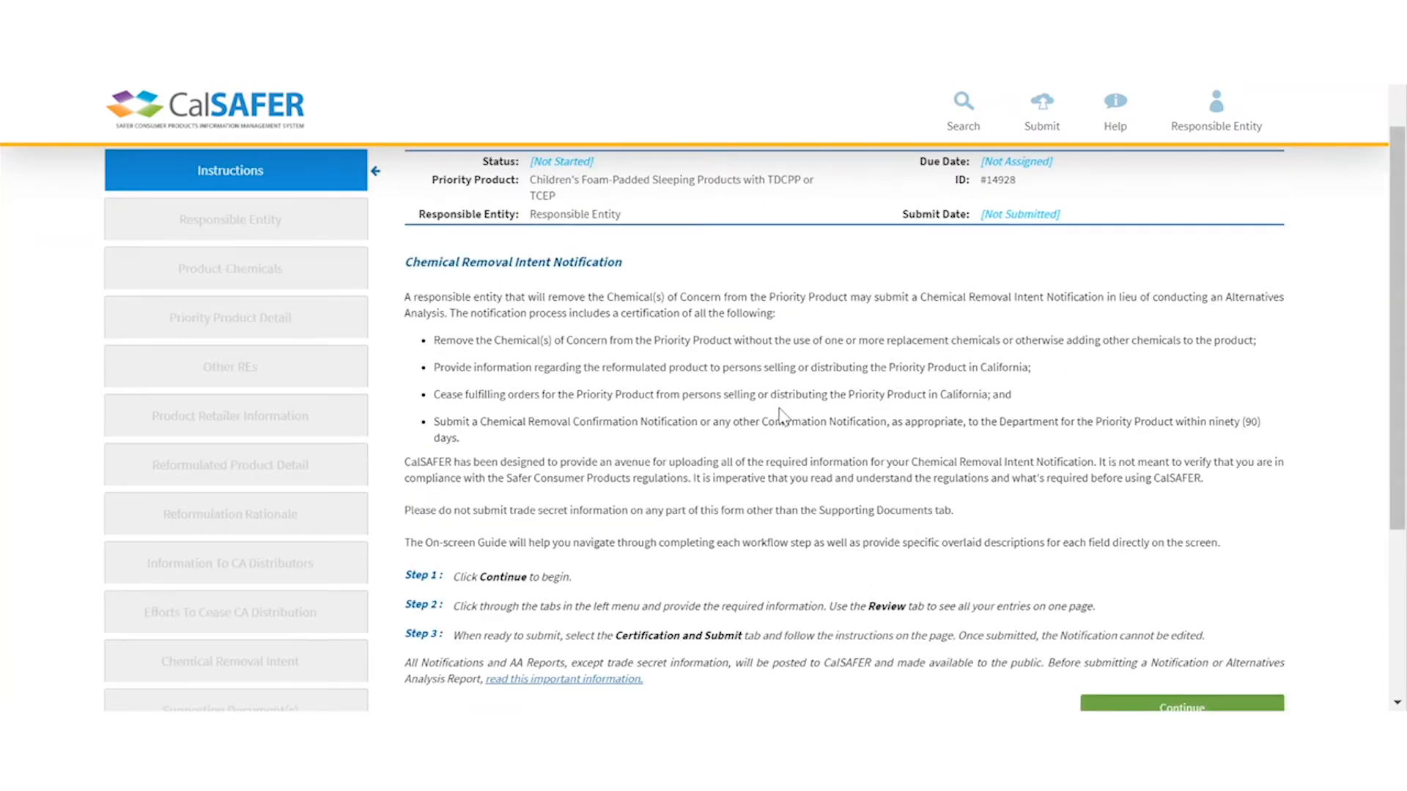
scroll(719, 399, down, 2)
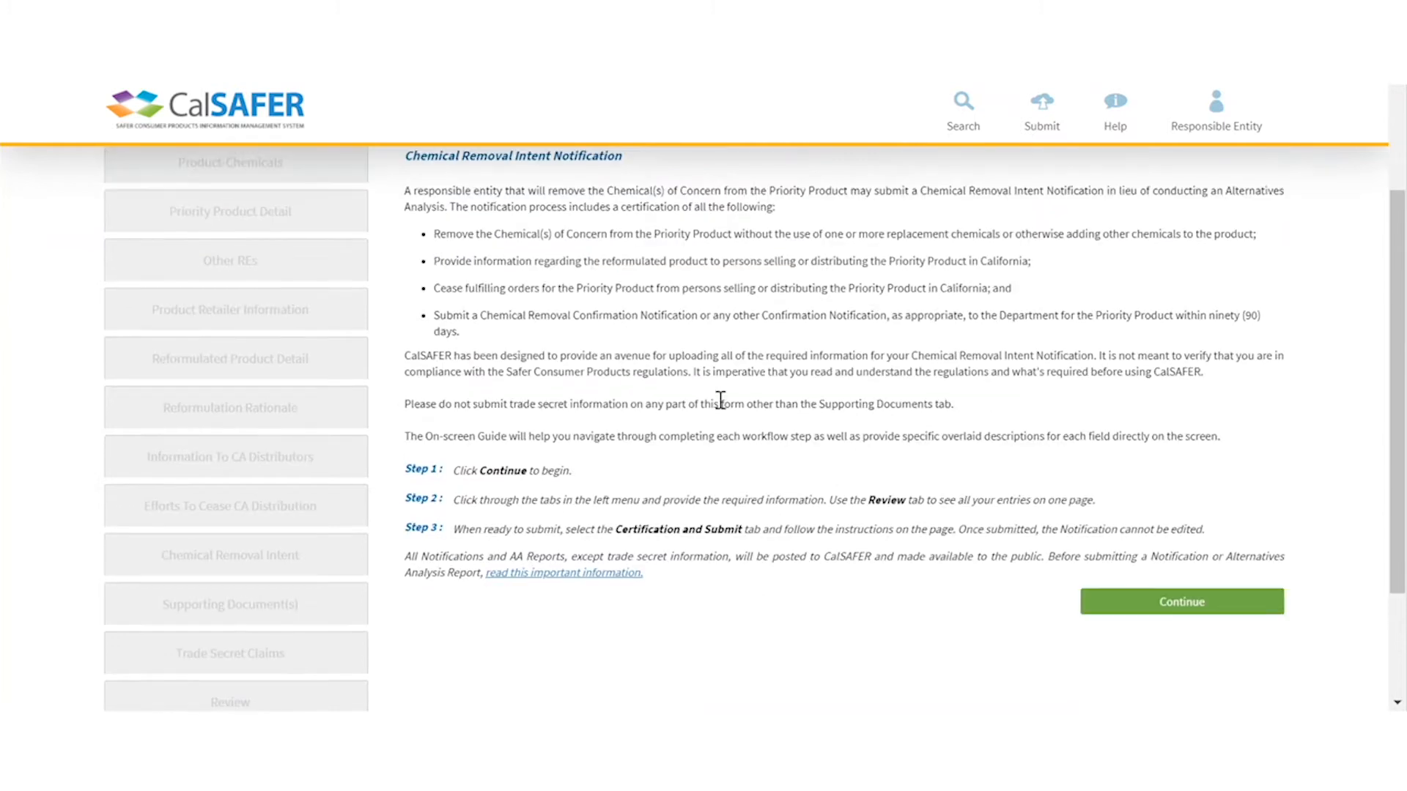
- Begin the notification and set Business Type to Manufacturer on the Responsible Entity tab
click(1171, 601)
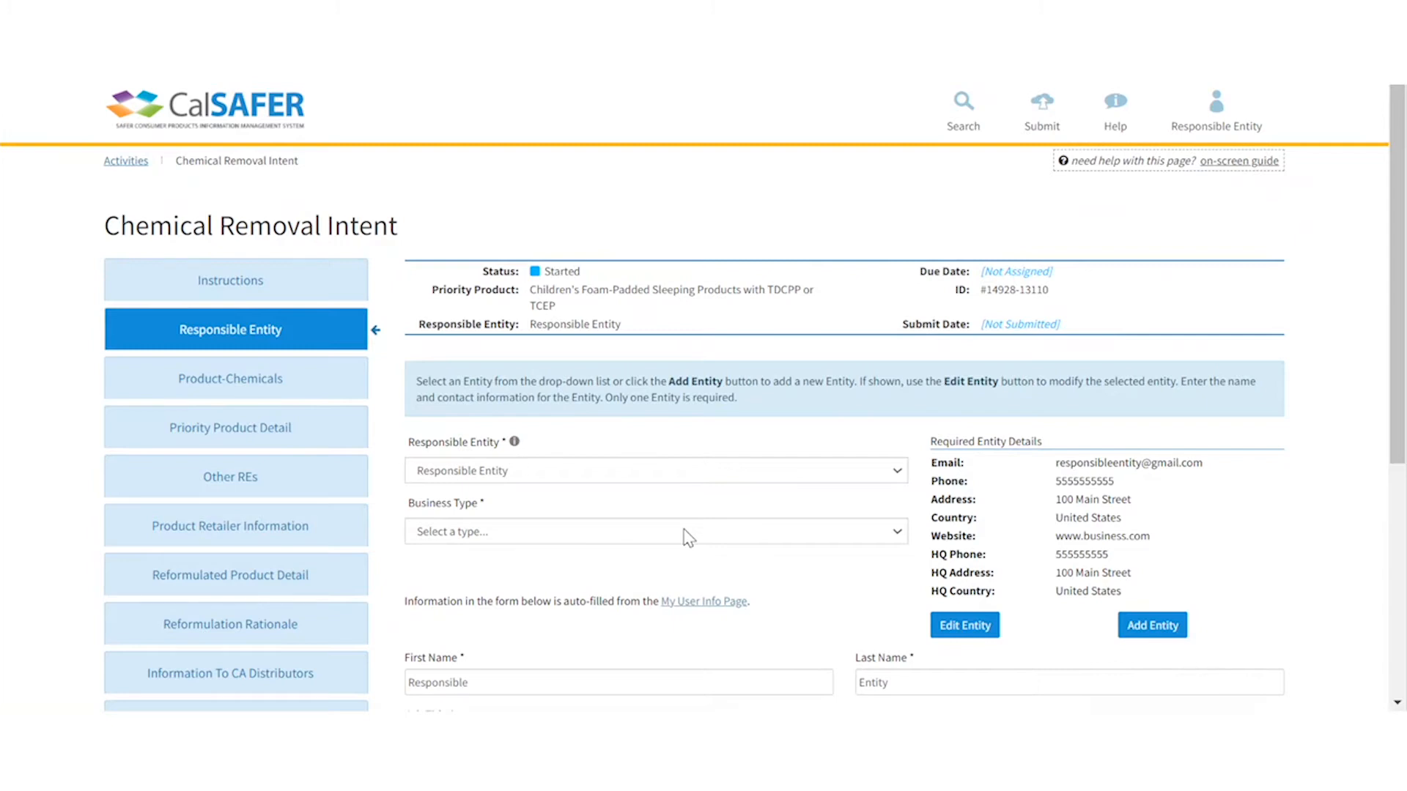
click(899, 534)
click(804, 608)
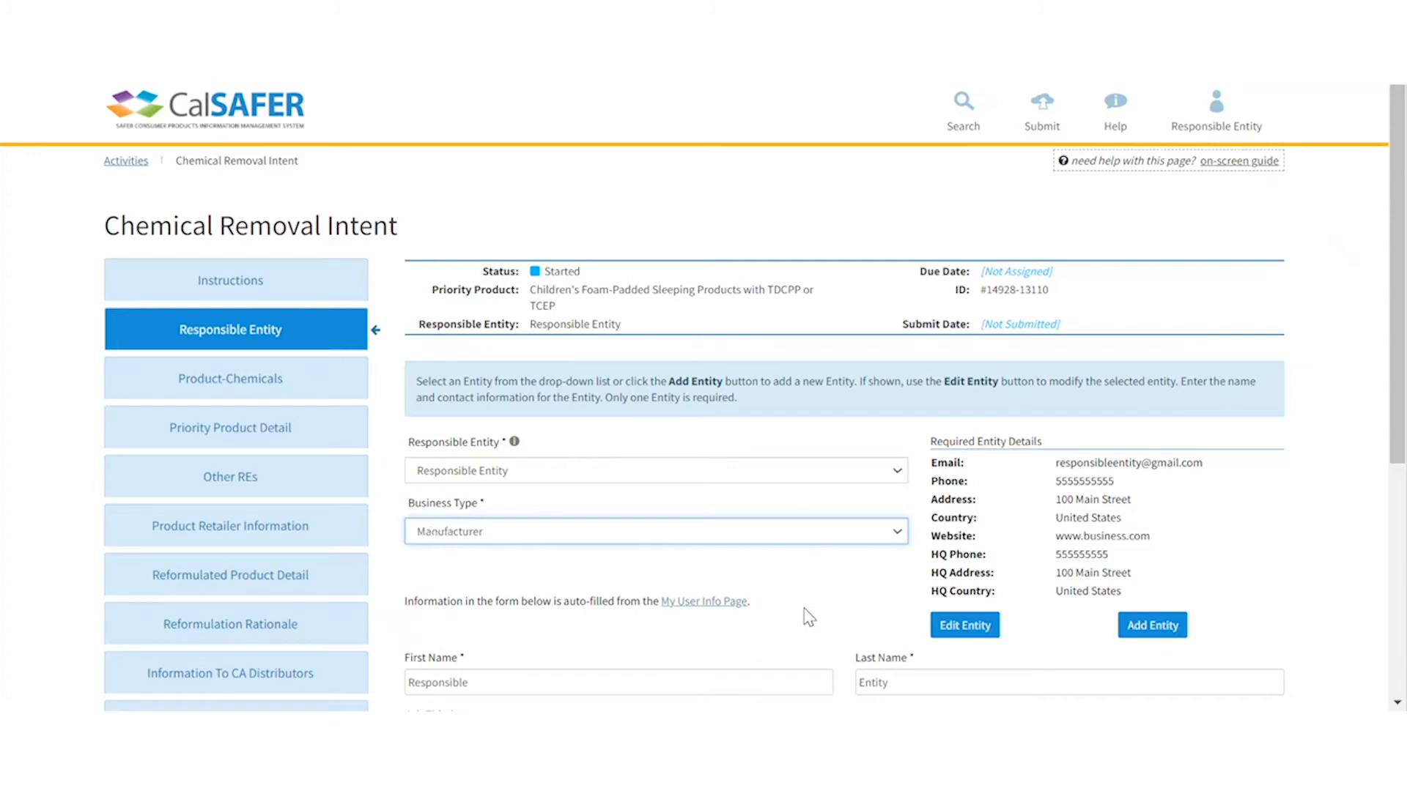
scroll(993, 503, down, 3)
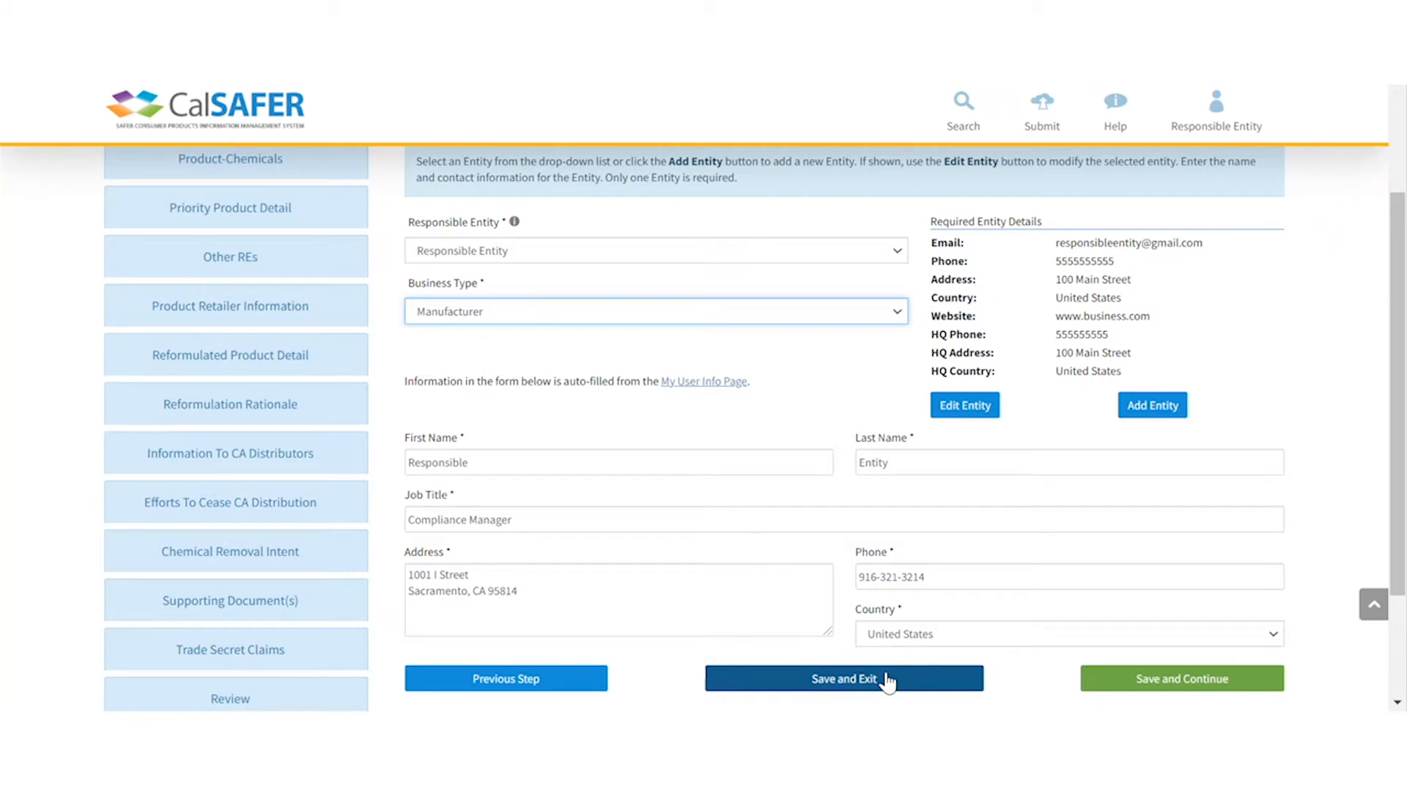
- Save the entity and include all product-chemical combinations, including Children's Sleep Mat with TCEP
click(1115, 688)
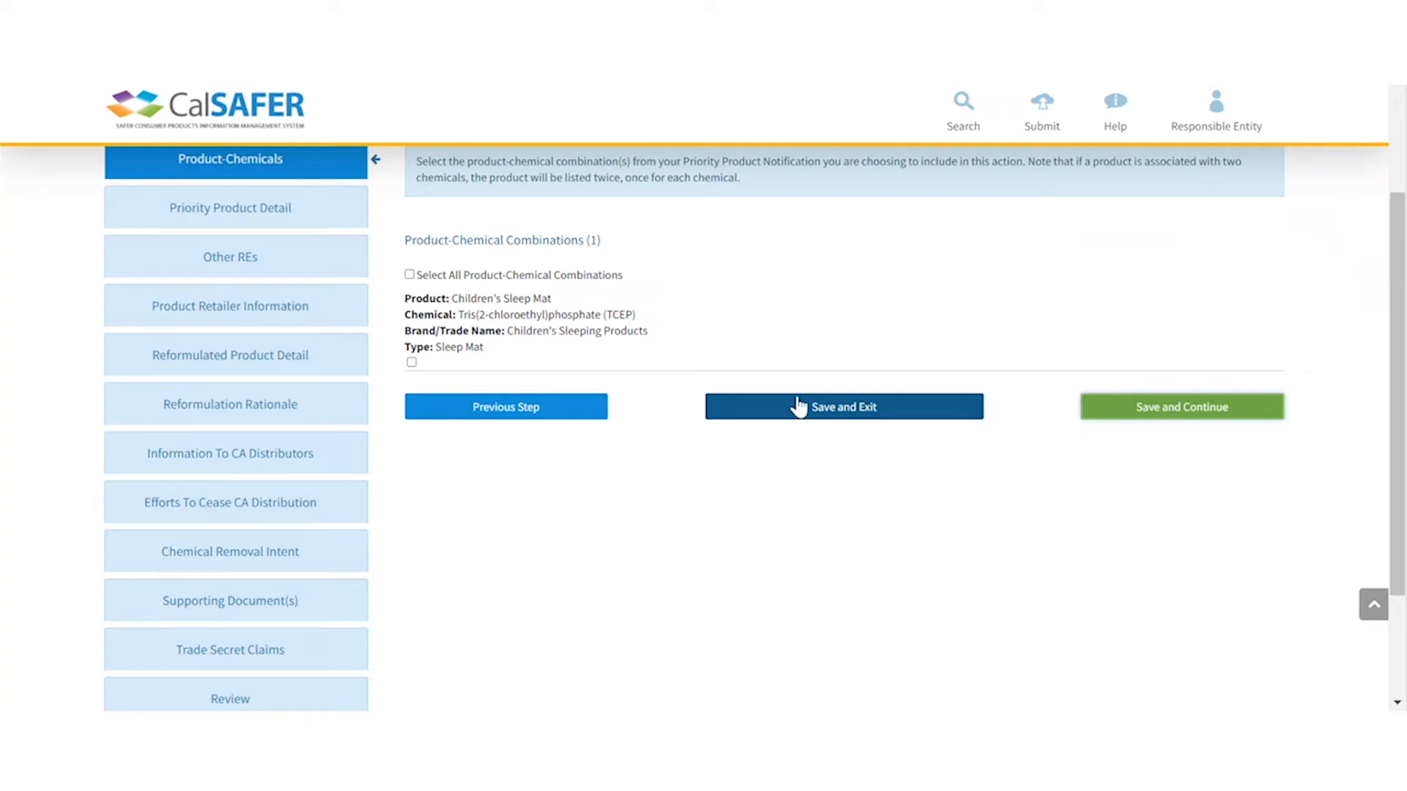
click(410, 275)
click(1170, 409)
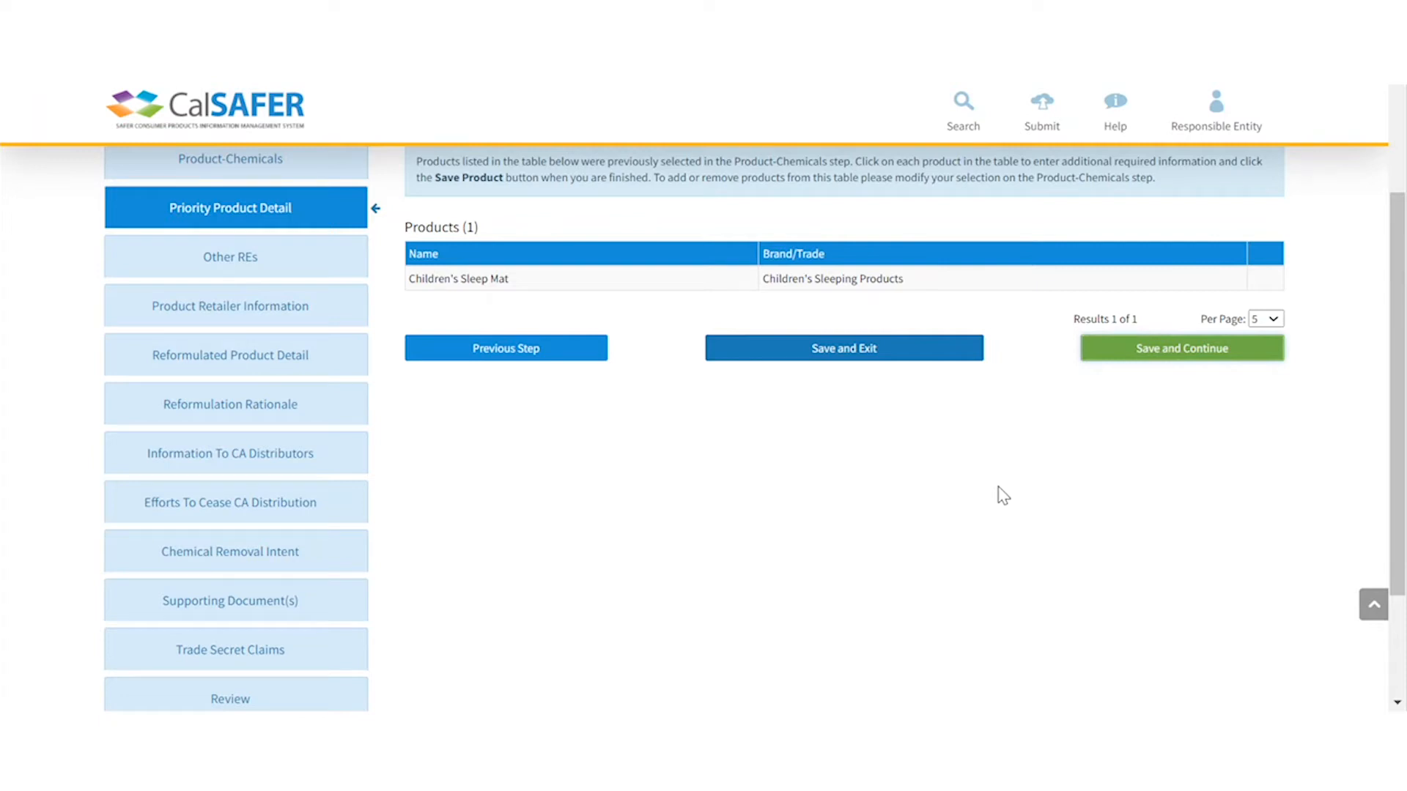
- Mark Children's Sleep Mat as Children Under 12, category Childrens, SKU 12341234, and save it
click(720, 282)
scroll(985, 370, up, 2)
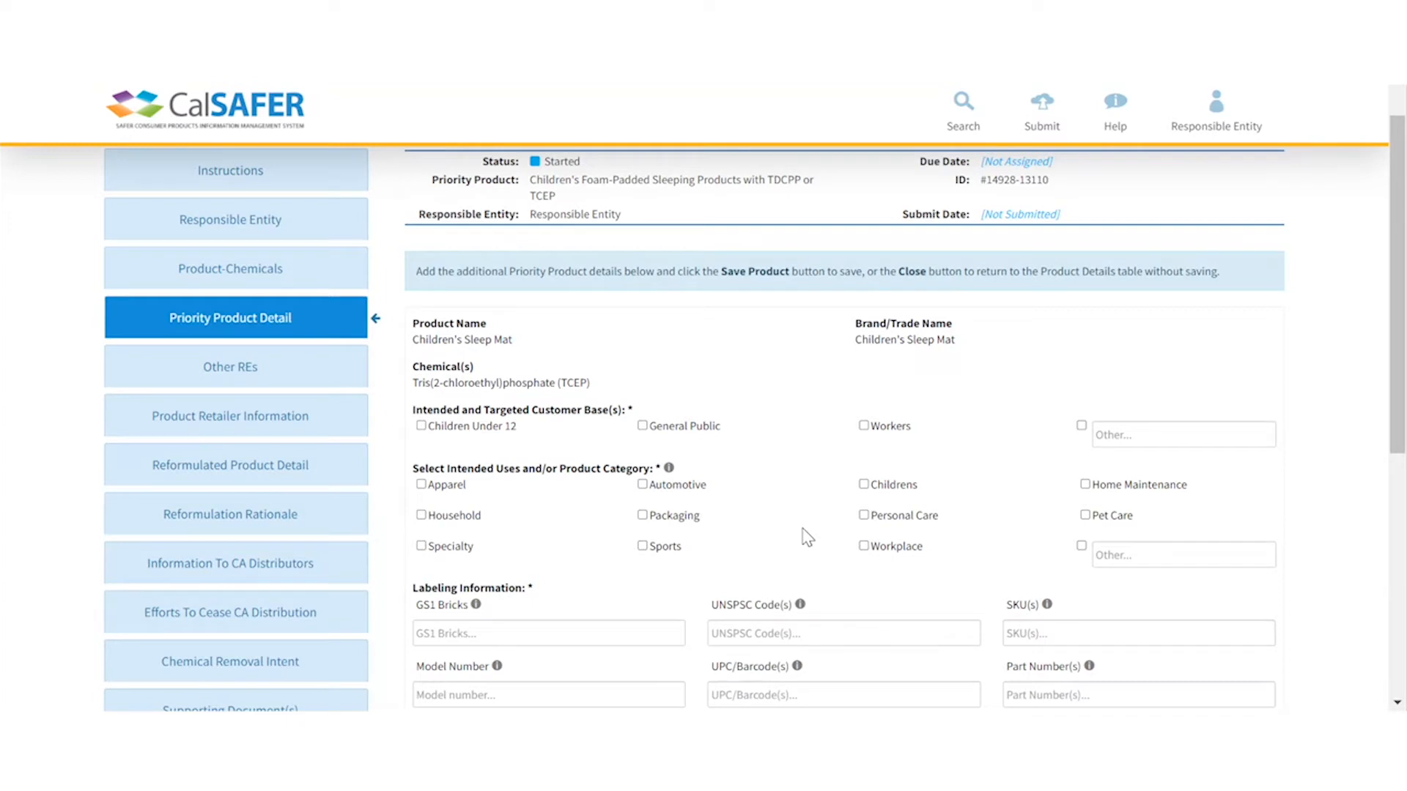
scroll(807, 537, down, 2)
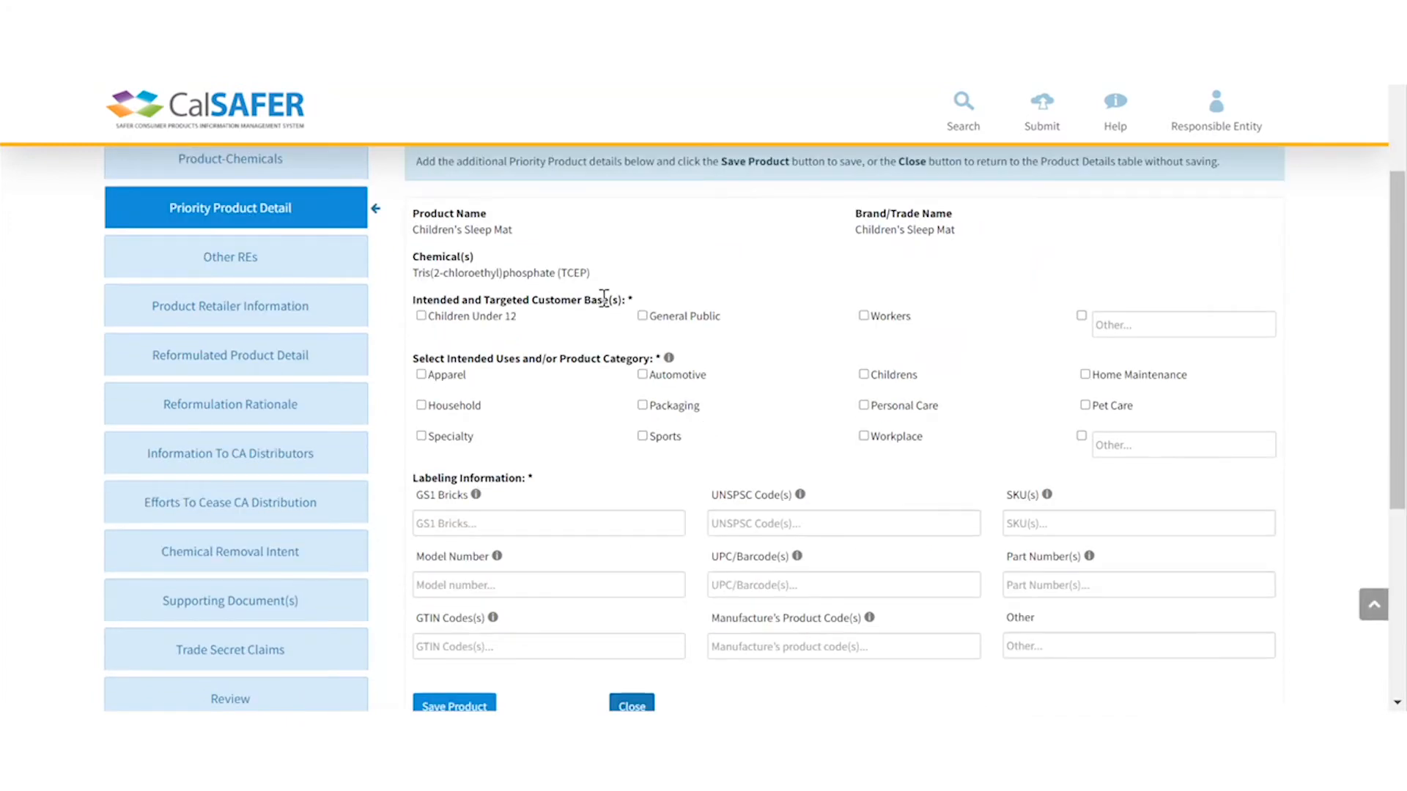
click(422, 317)
click(864, 375)
scroll(1092, 551, down, 2)
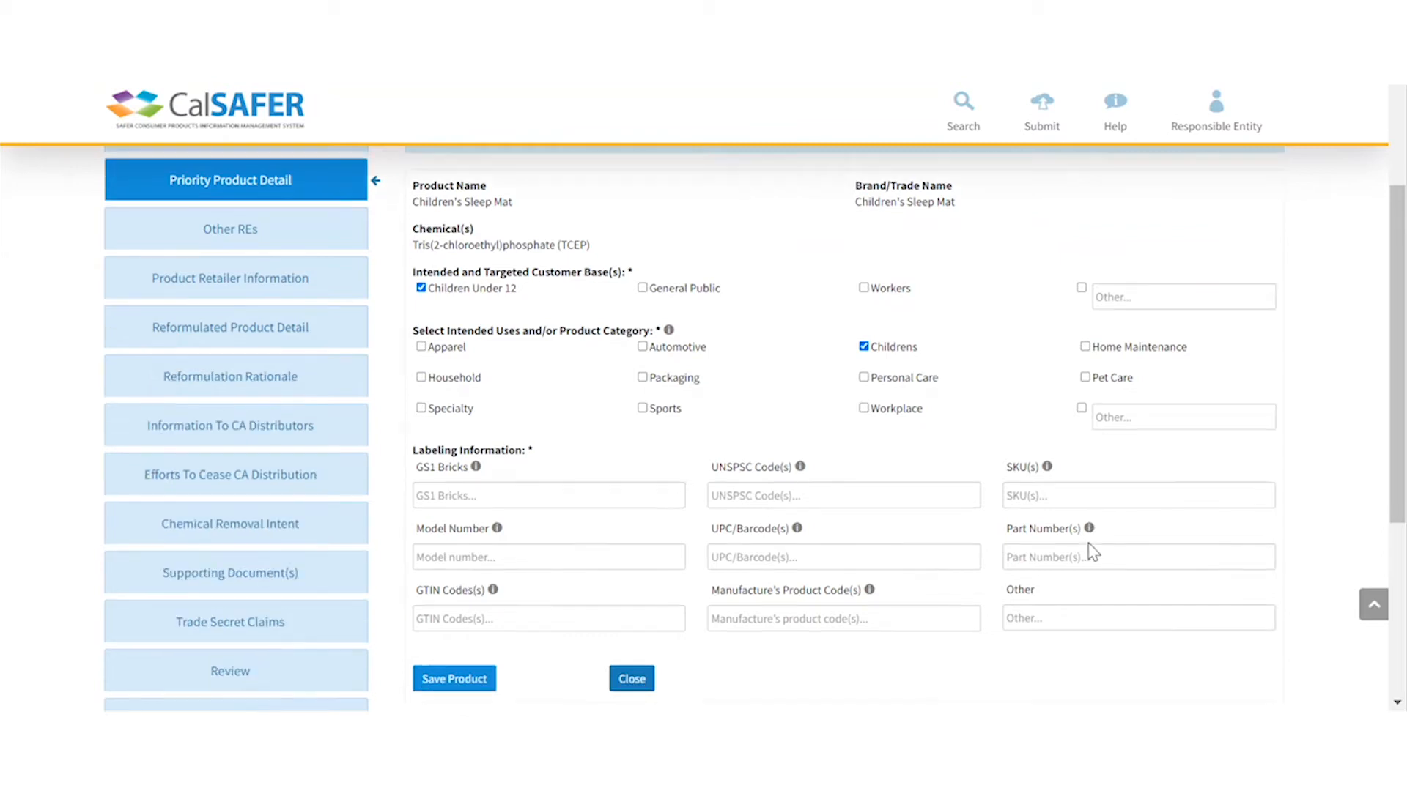
click(1086, 418)
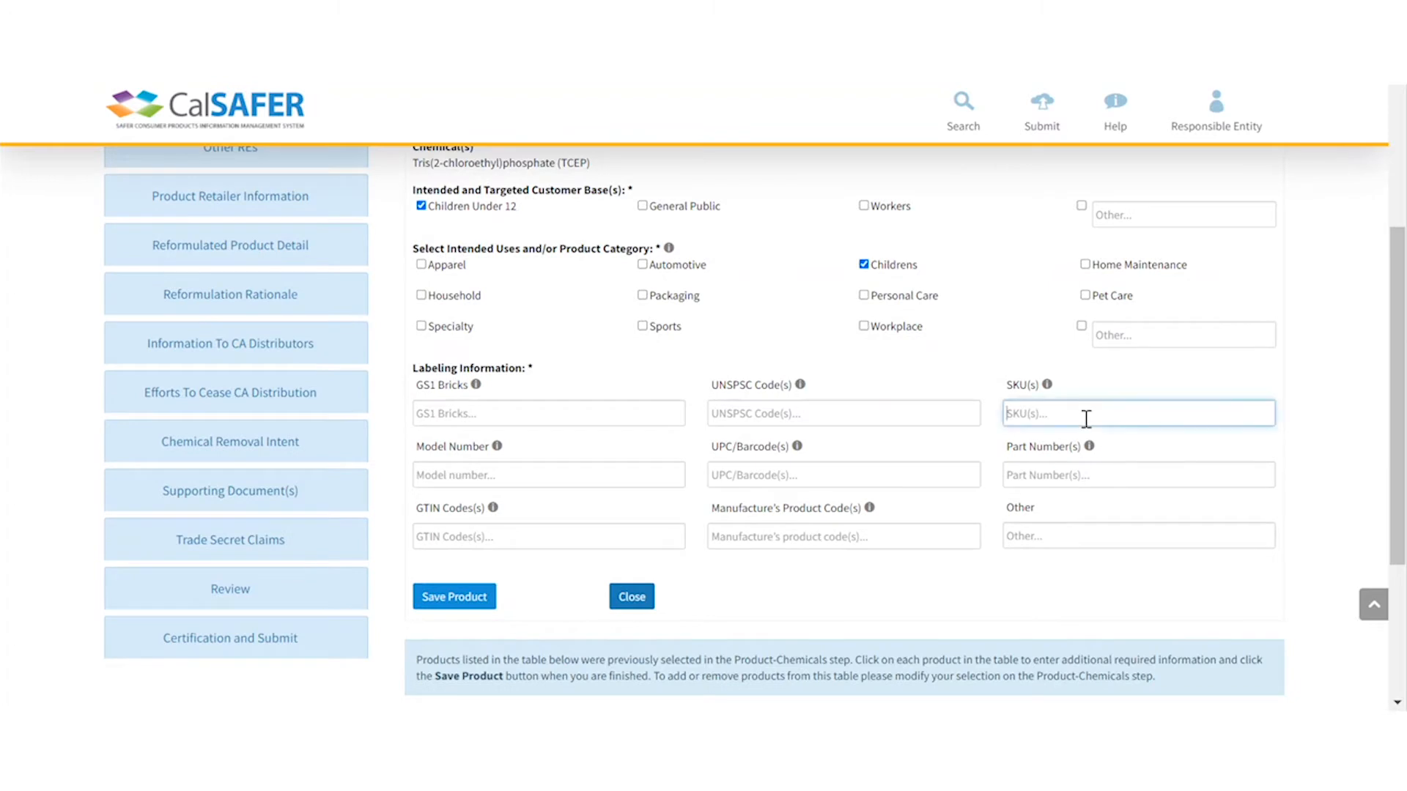
text(12341234)
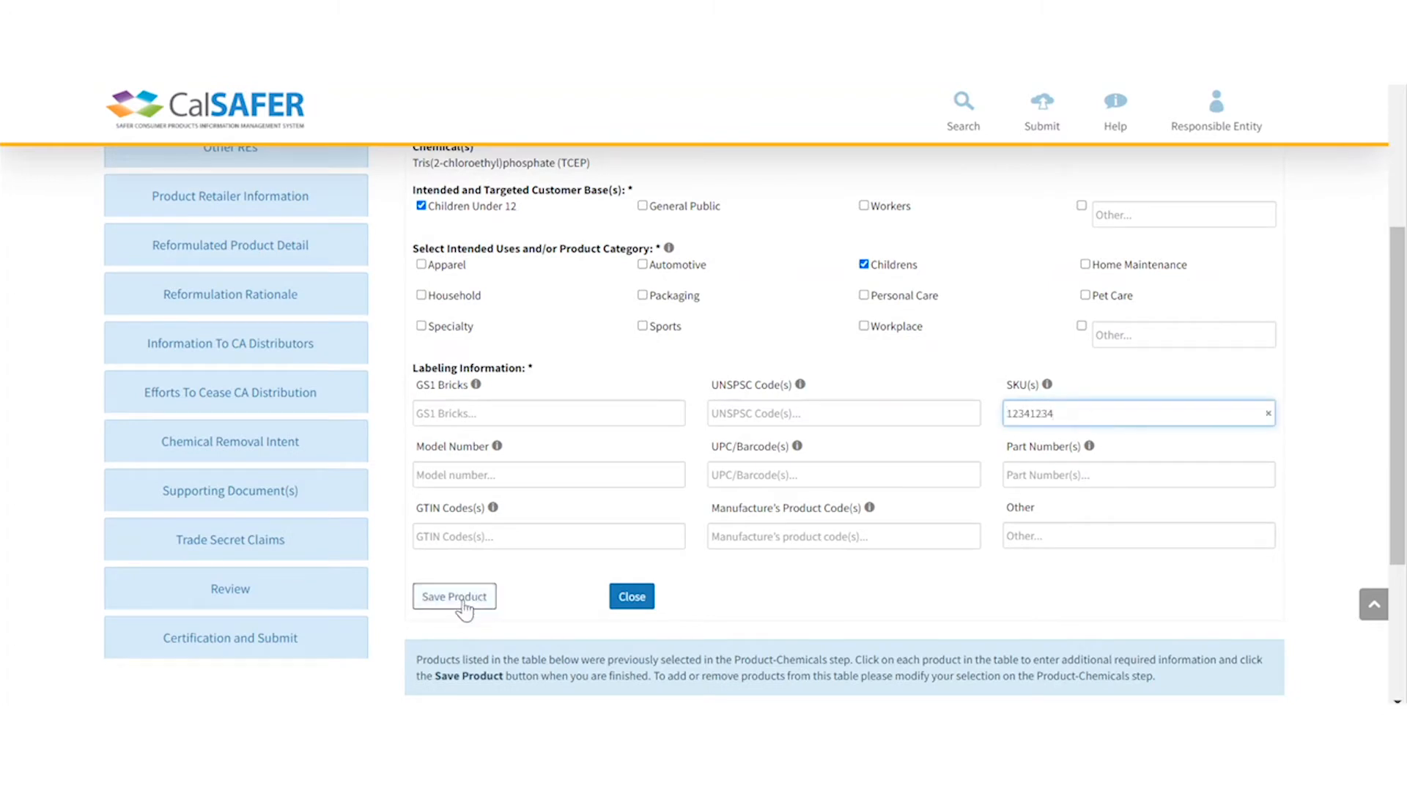
click(455, 596)
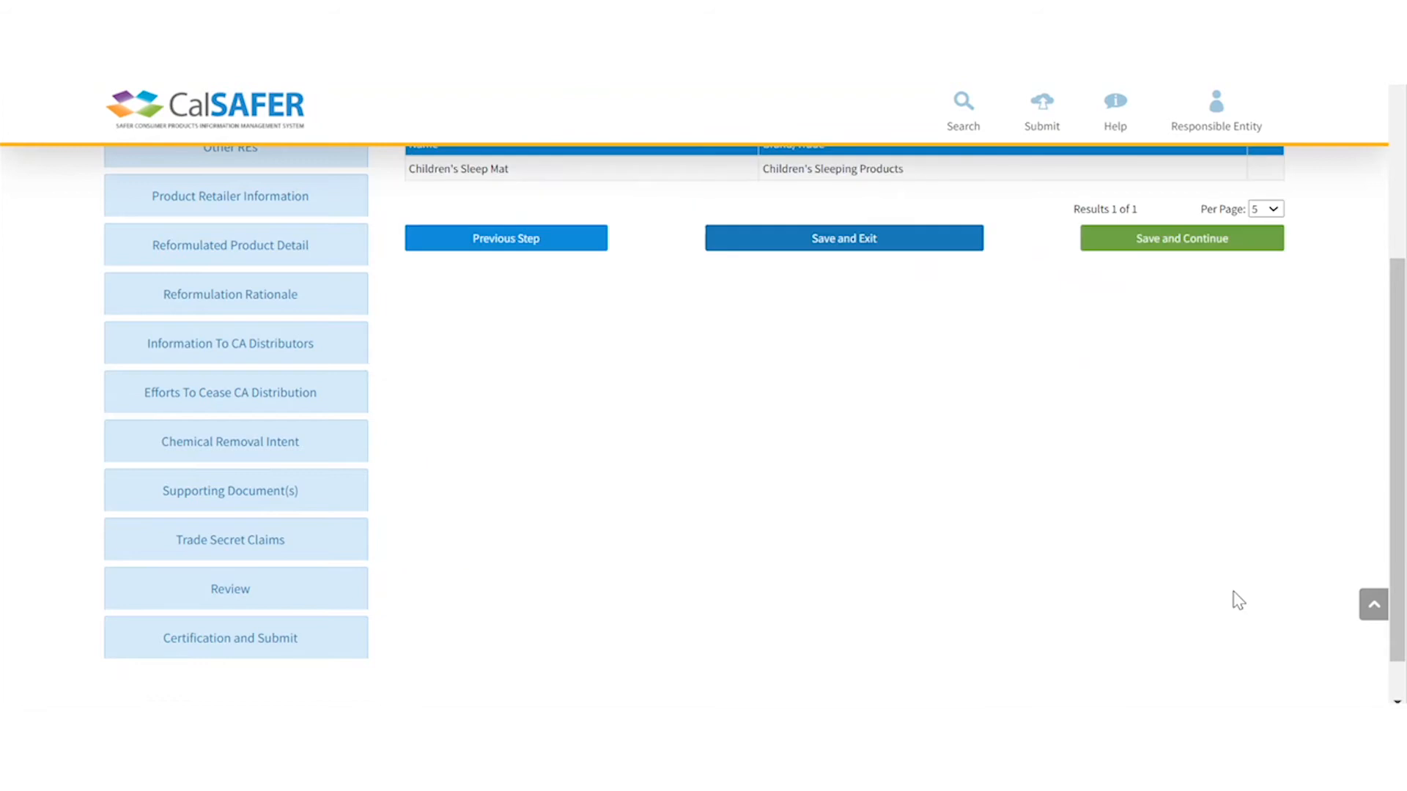
click(1204, 247)
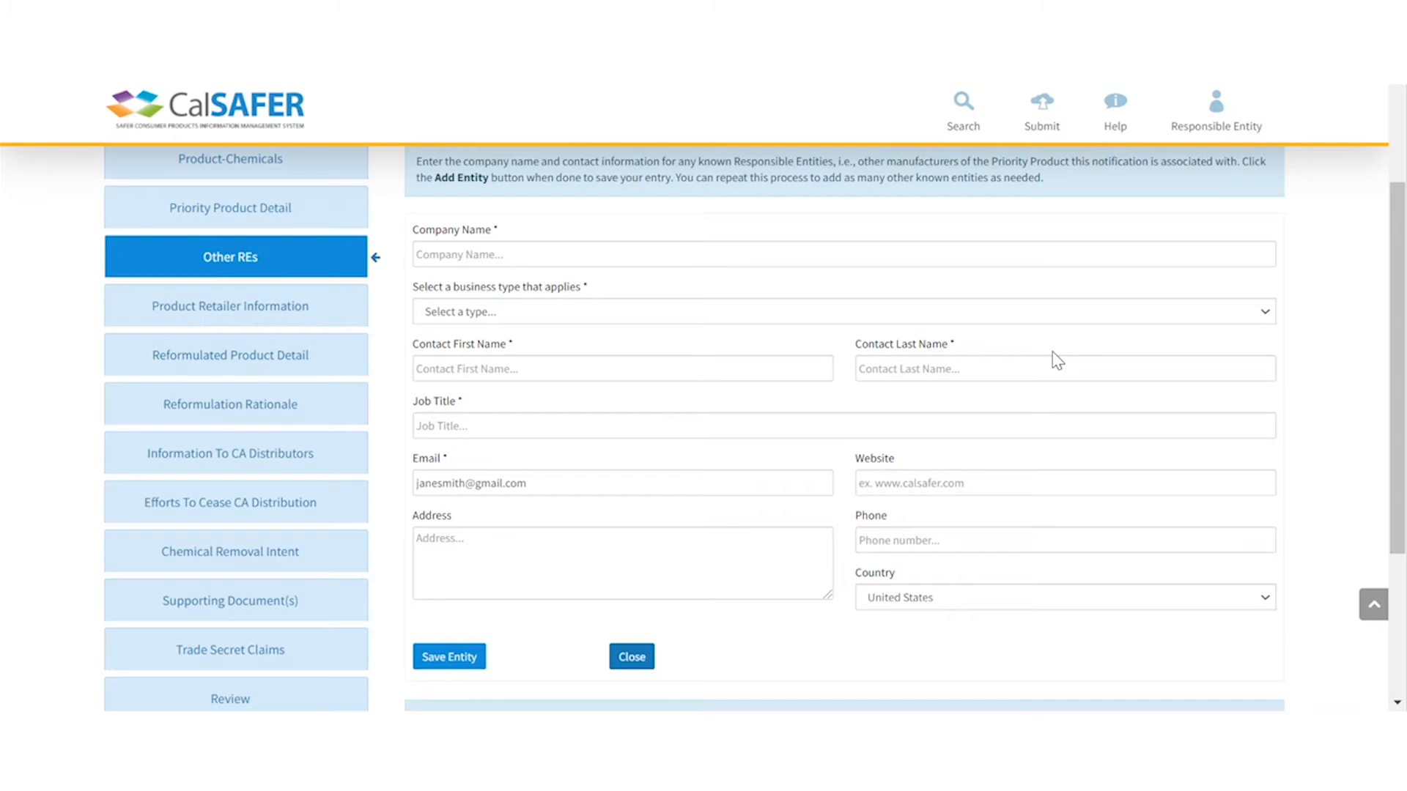
text(Baby Co)
click(622, 364)
text(Jane)
key(Tab)
text(SmithManager)
click(965, 485)
text(www.babycompany.com)
- Add Baby Co's two-line postal address and contact phone number, then save the entity
click(754, 559)
key(Return)
click(961, 540)
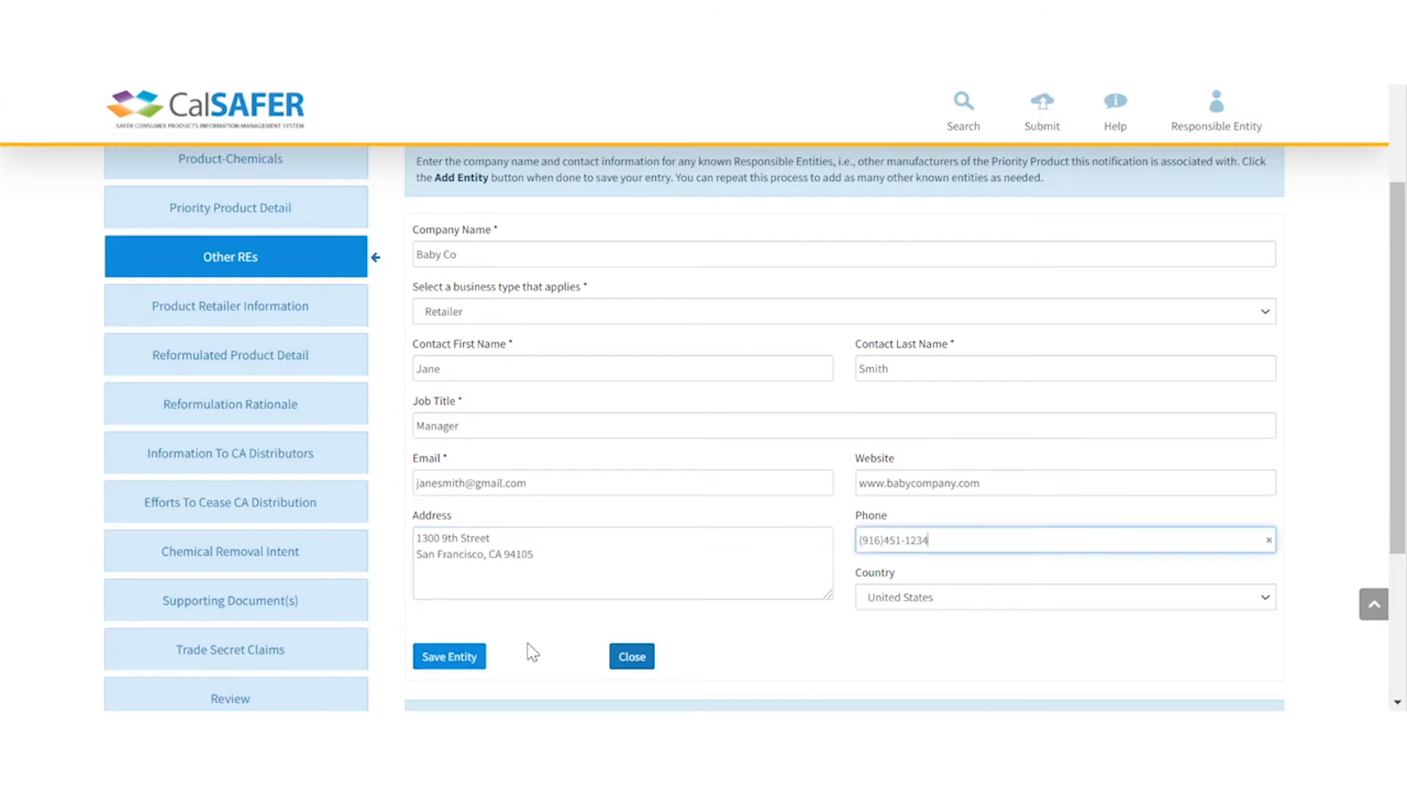
click(469, 659)
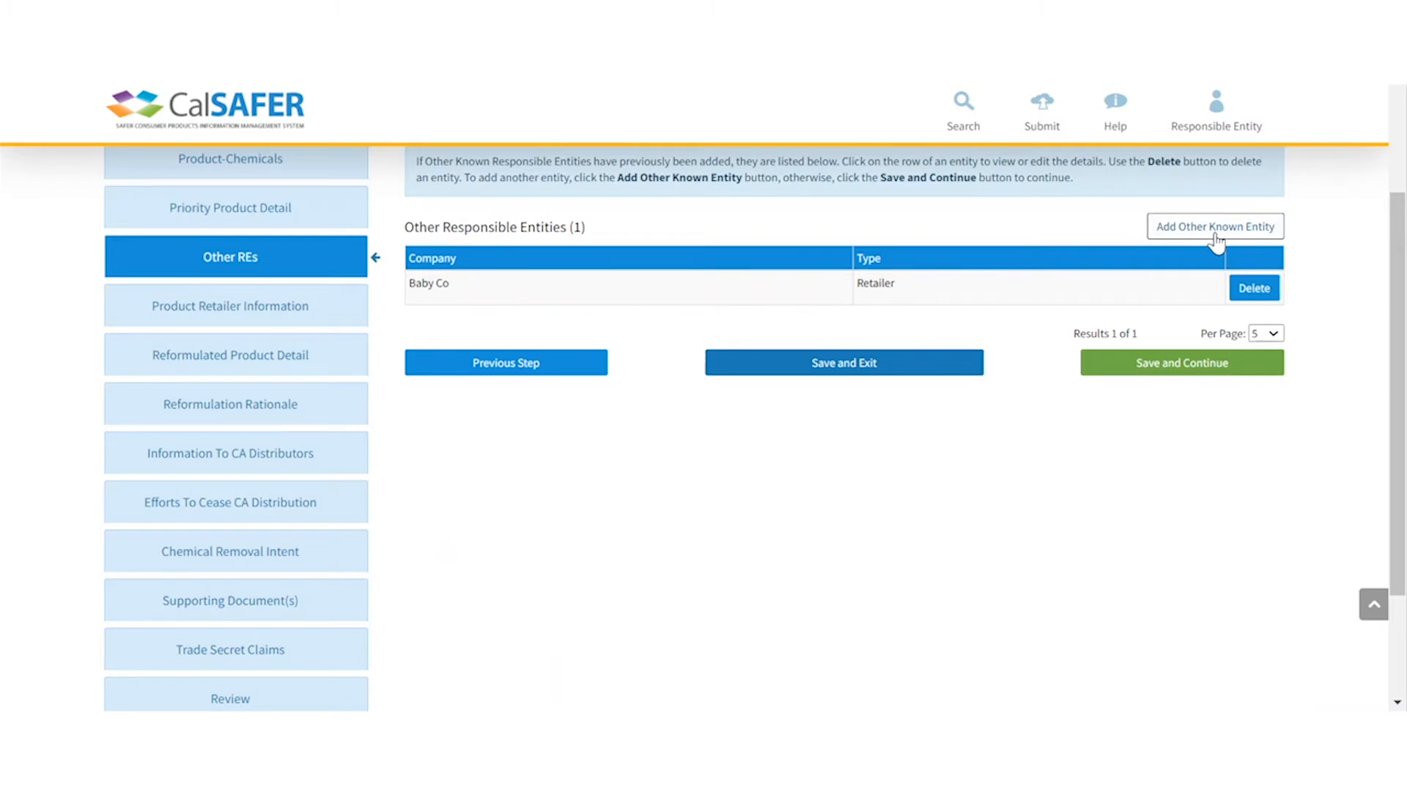
click(1188, 375)
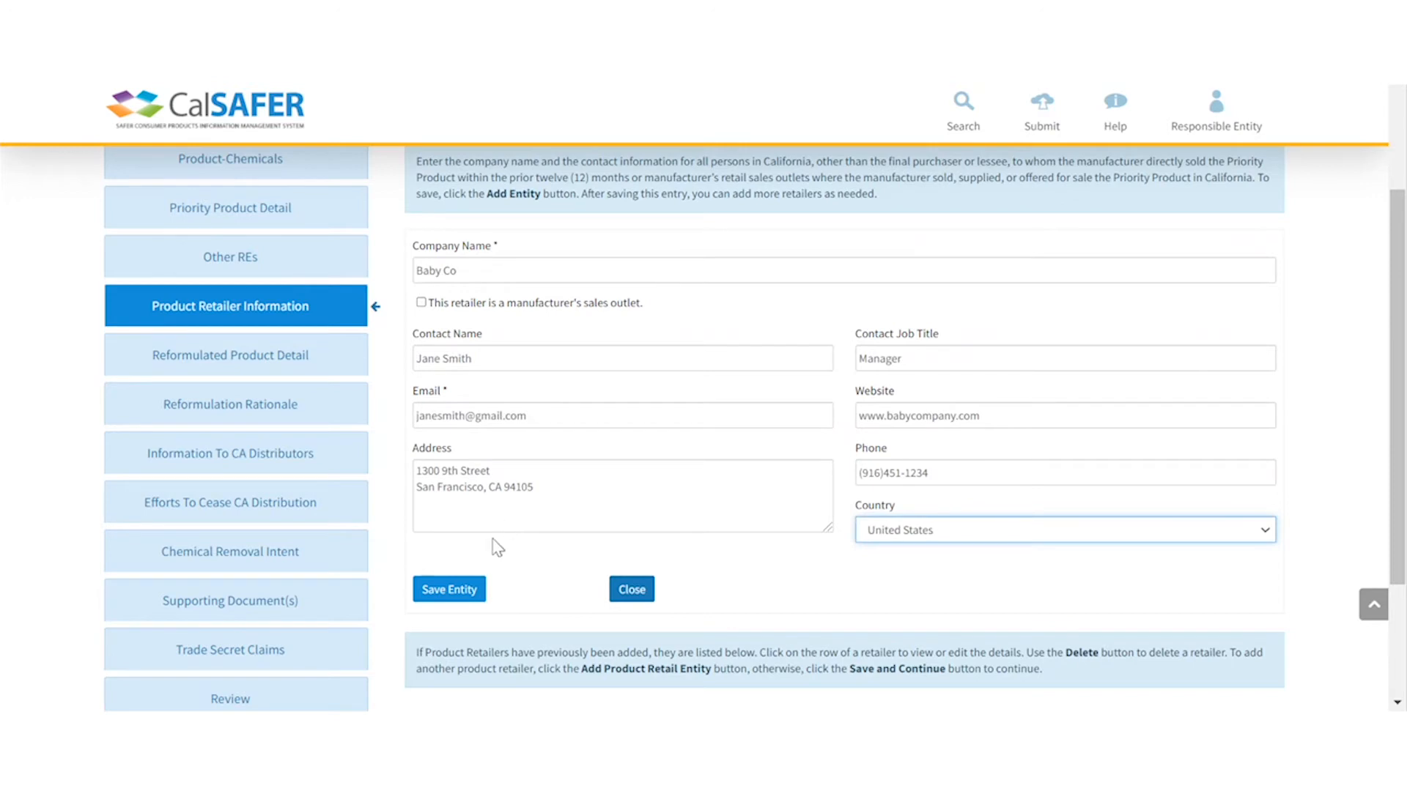
- Save Baby Co as a product retailer entity
click(462, 592)
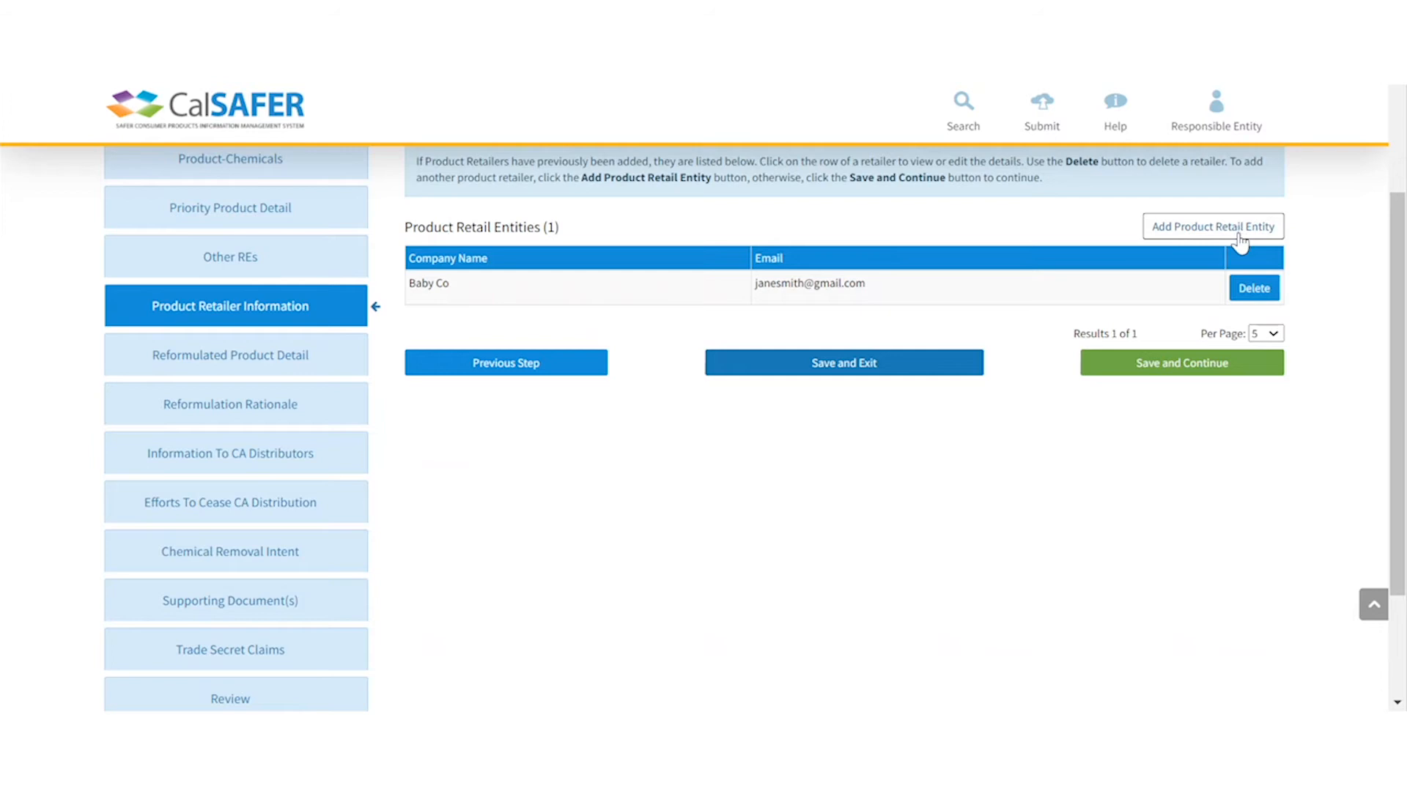
- Give reformulated New Baby Product SKU 12341234 and save it to the Product Details list
click(1187, 369)
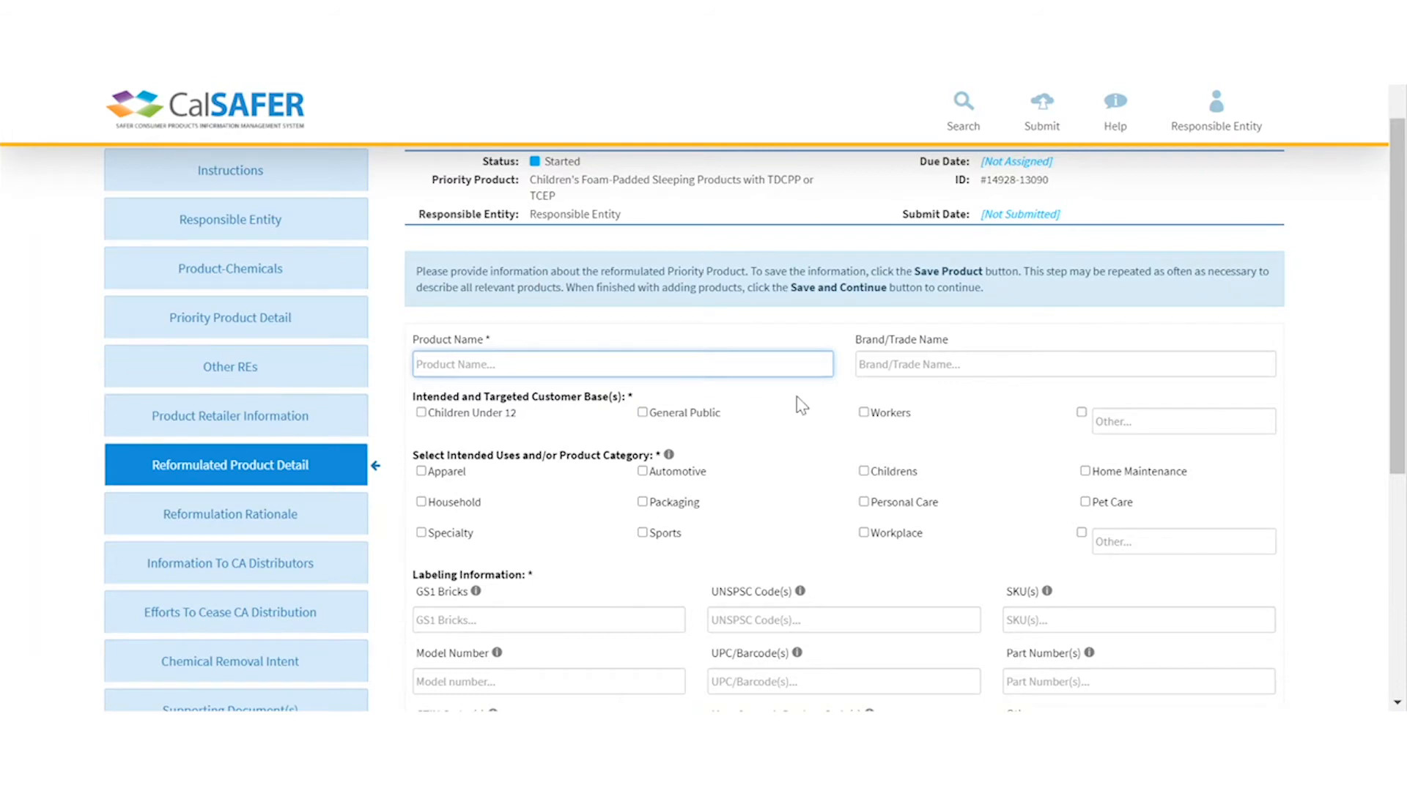
scroll(747, 337, down, 2)
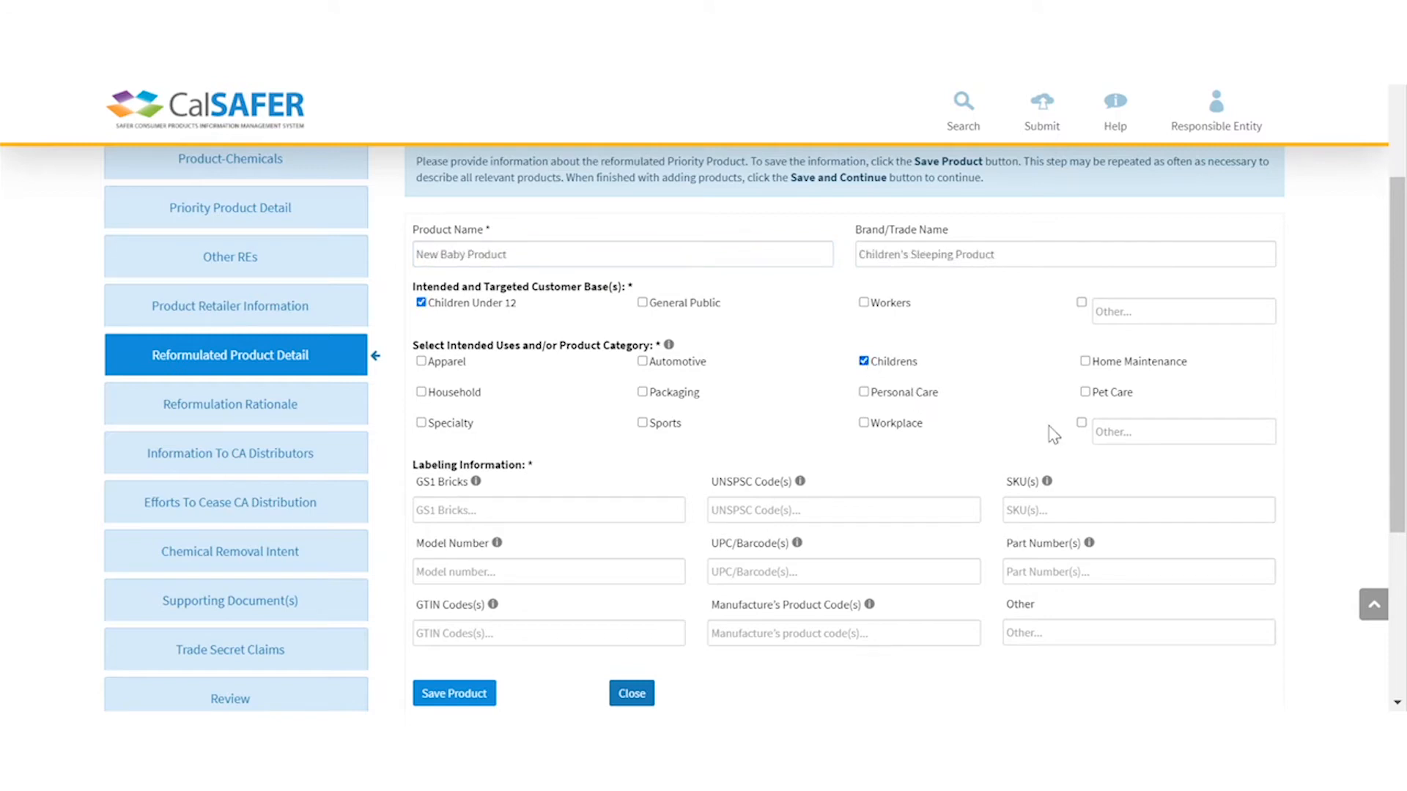
click(1136, 498)
text(12341234)
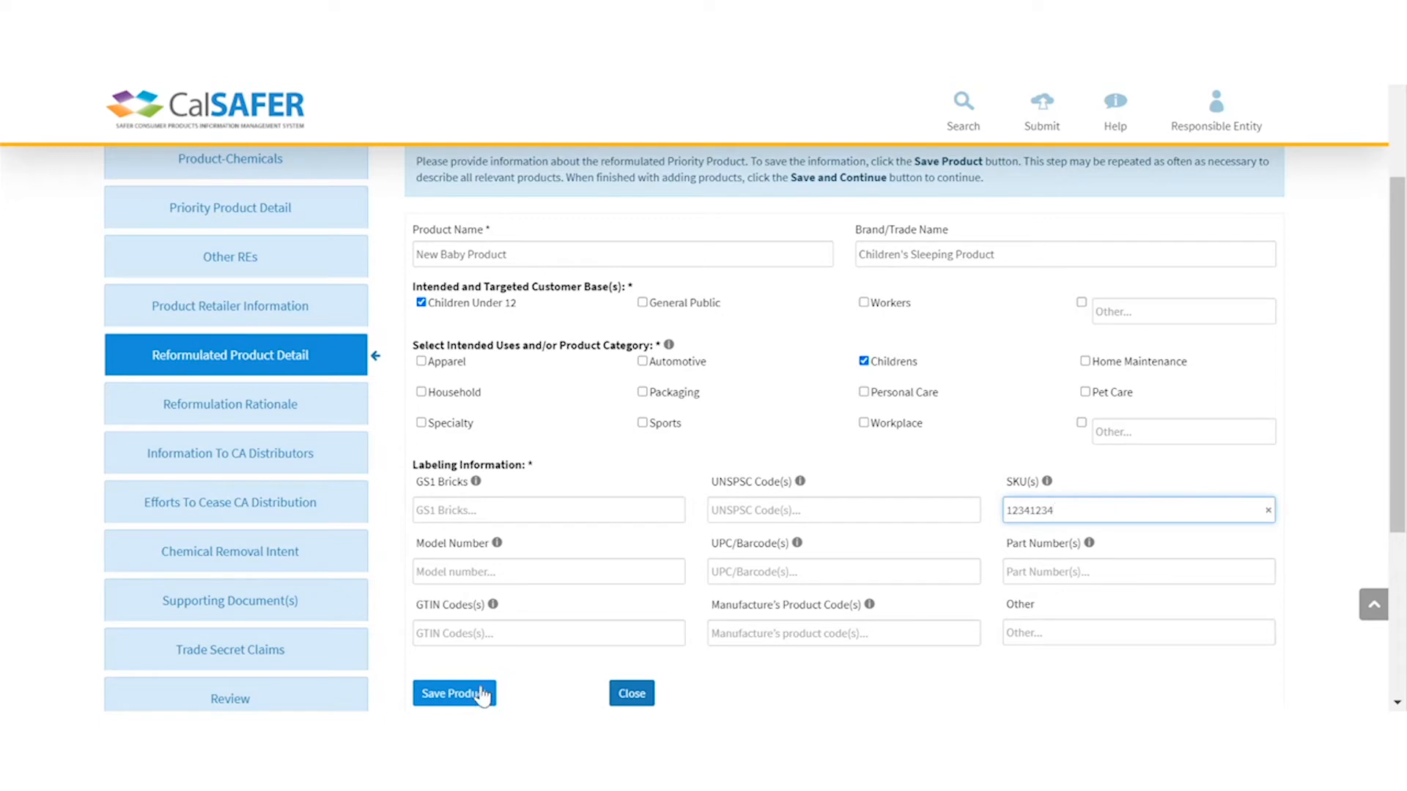
click(469, 692)
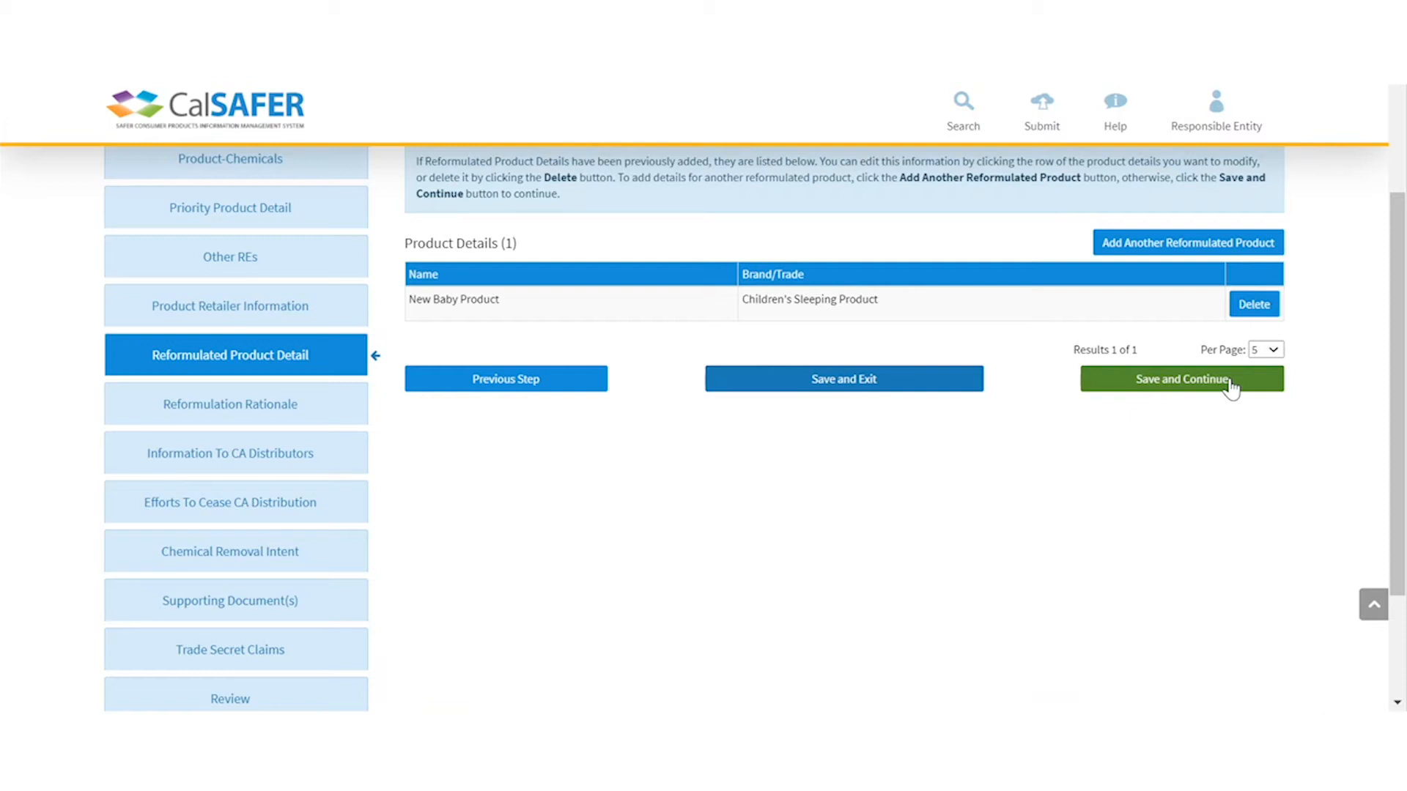
scroll(1231, 389, up, 2)
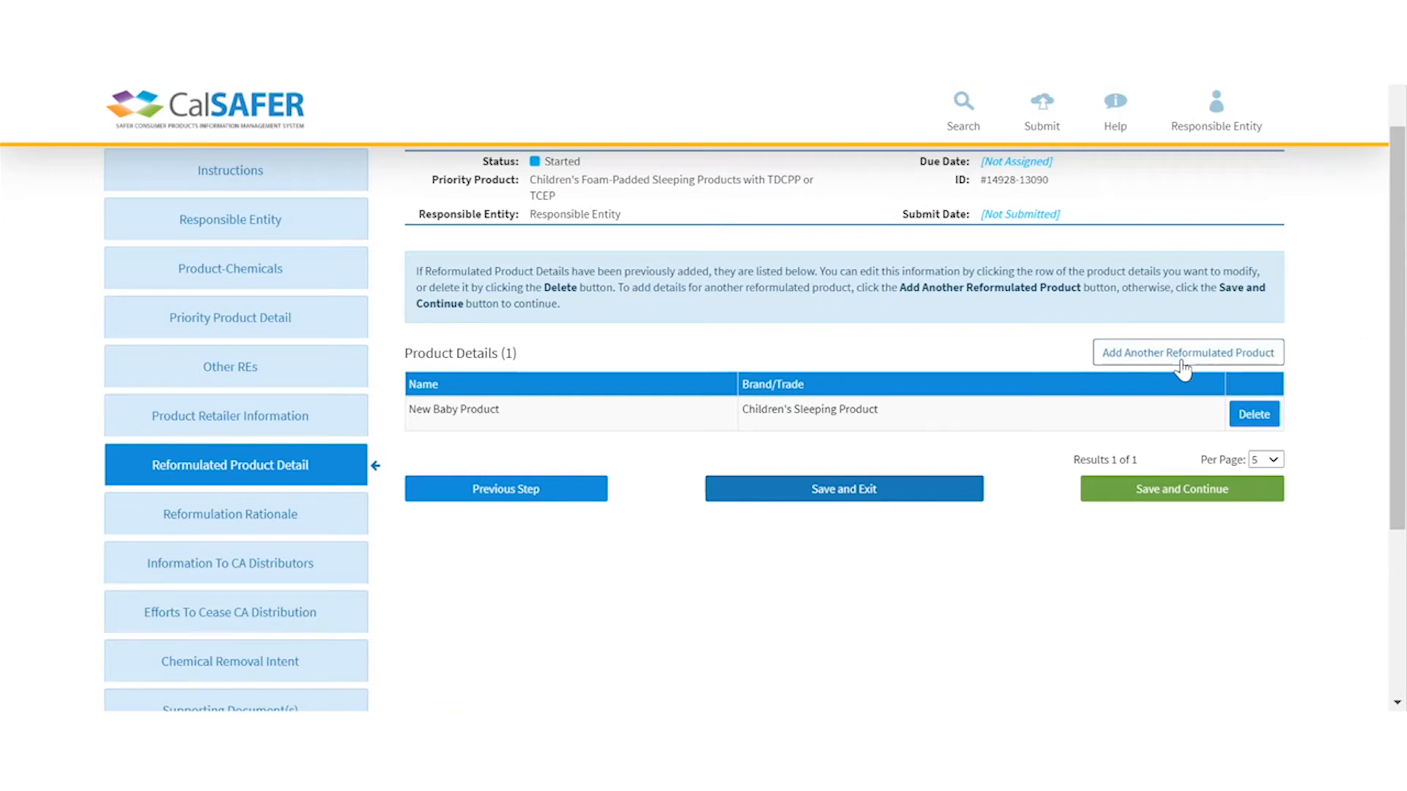
- Save and continue past Reformulated Product Detail and the Reformulation Rationale step
click(1202, 502)
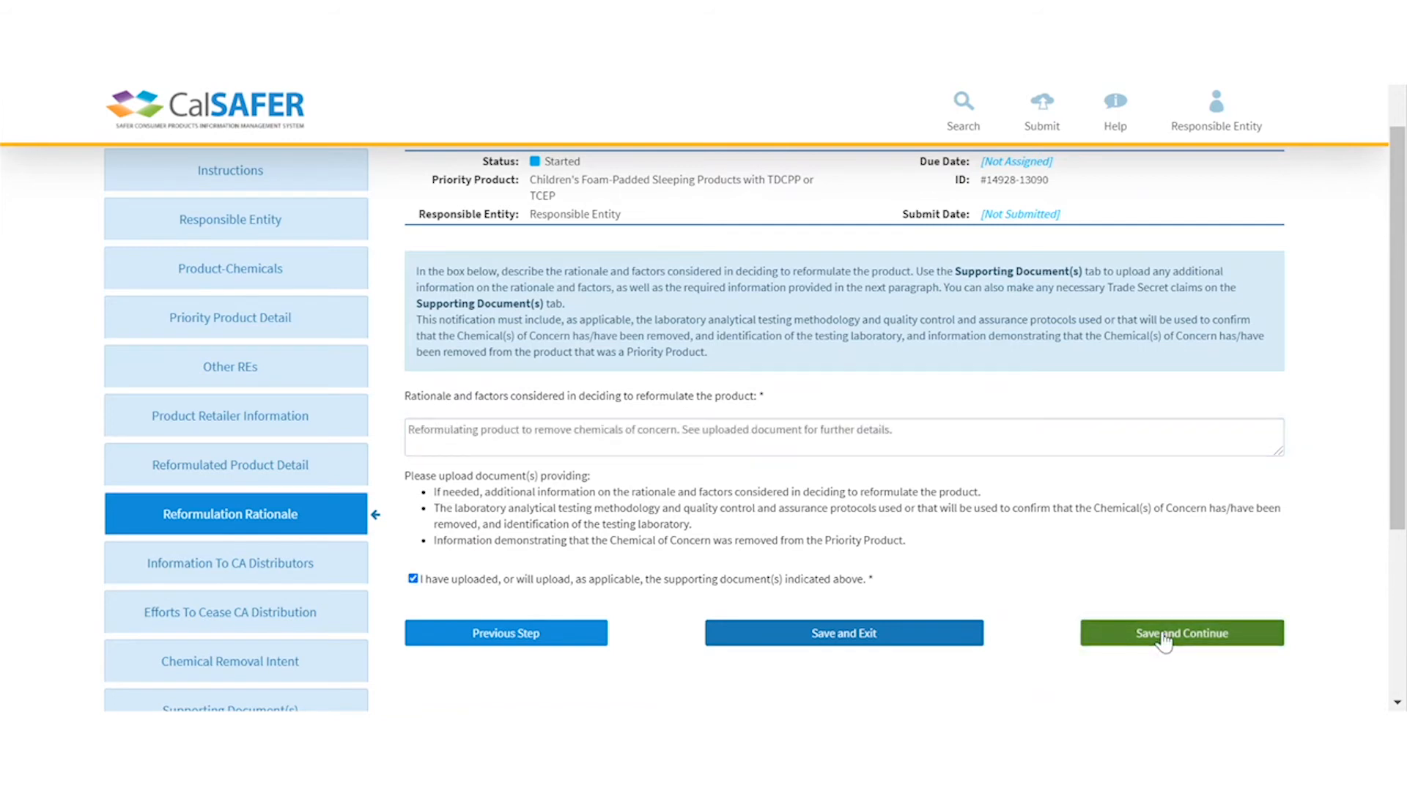
click(1163, 636)
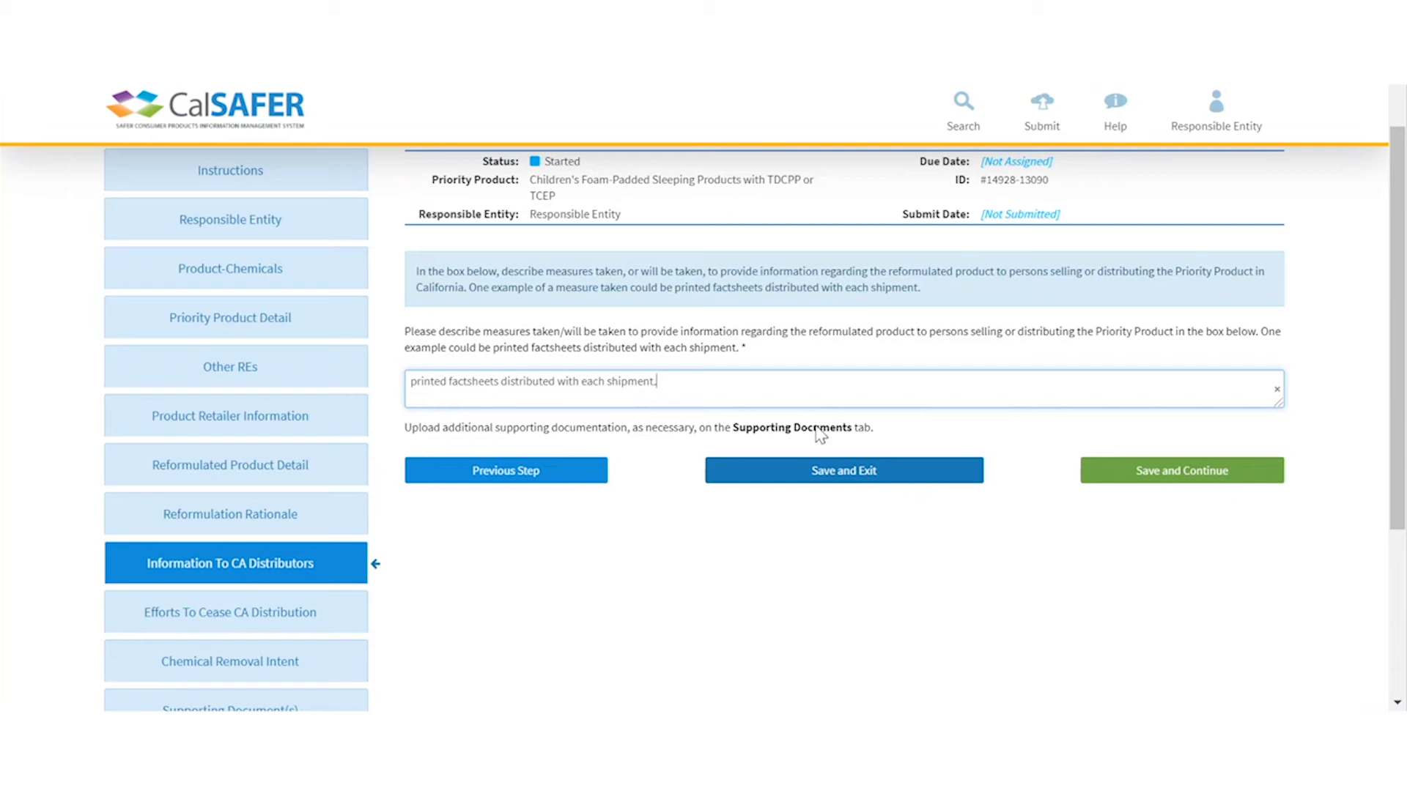
- Save the distributor measures and paste 'Updated product catalogs to reflect changes.' as the cease-distribution description
click(1121, 473)
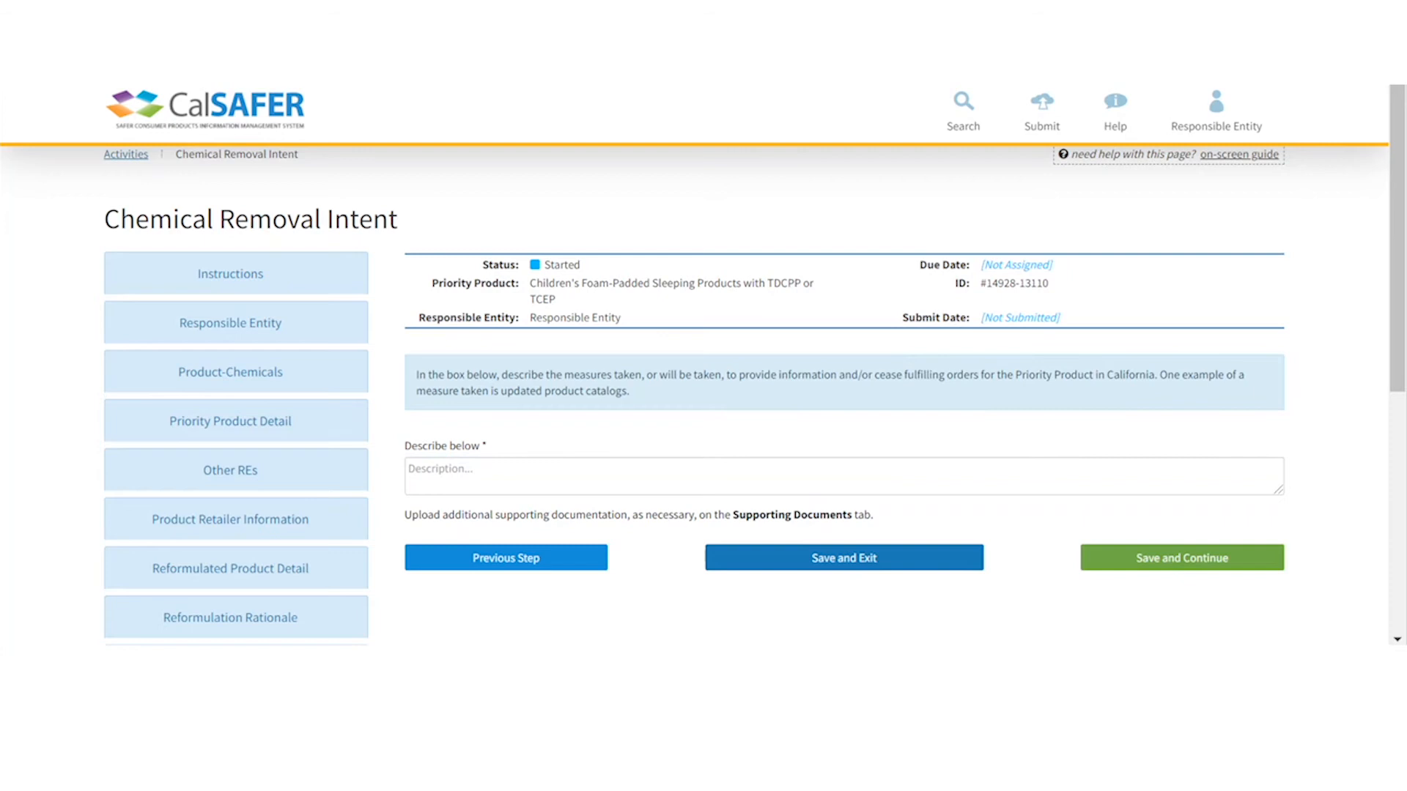
click(424, 489)
text(Updated product catalogs to reflect changes.)
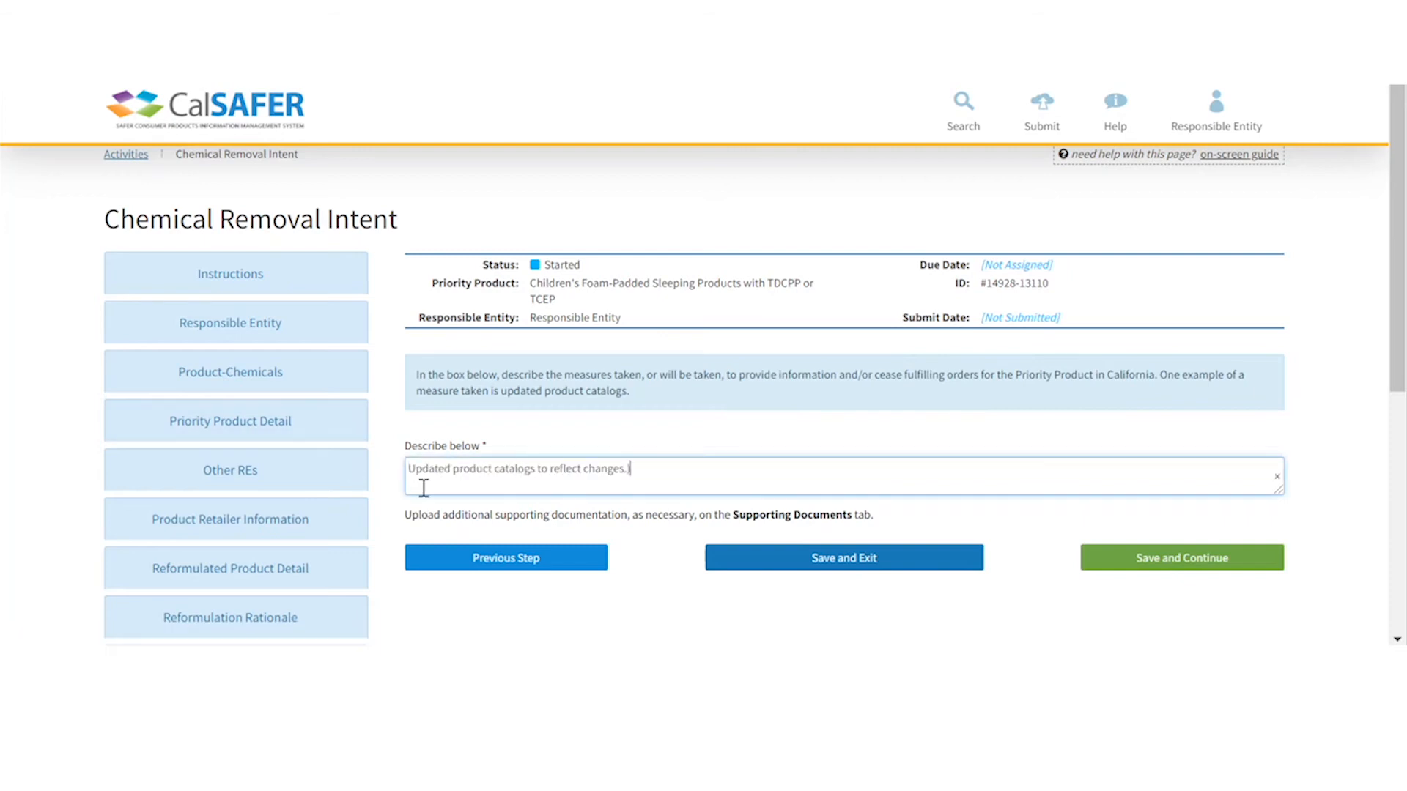
click(1222, 560)
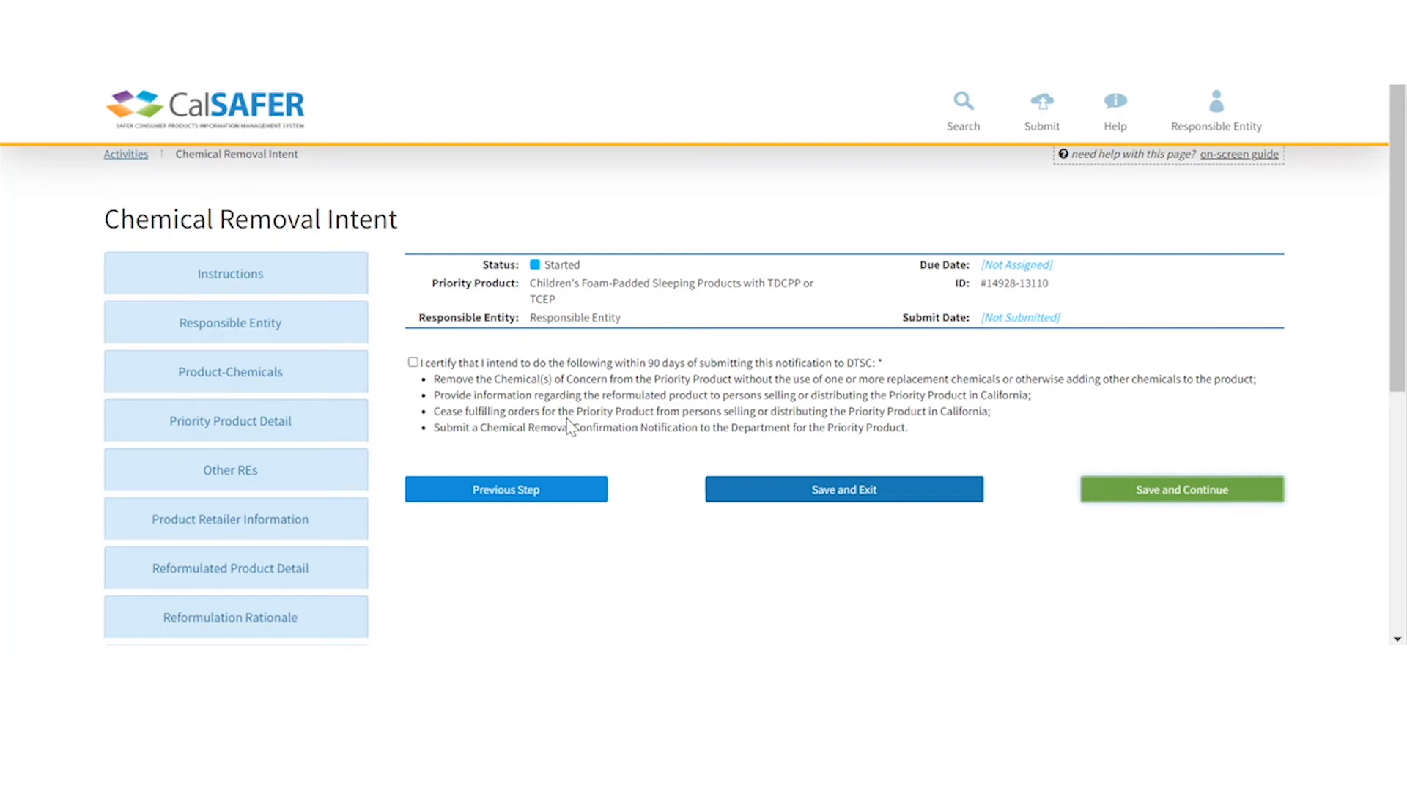
- Certify the 90-day chemical removal intent and save to reach the Supporting Documents step
click(414, 363)
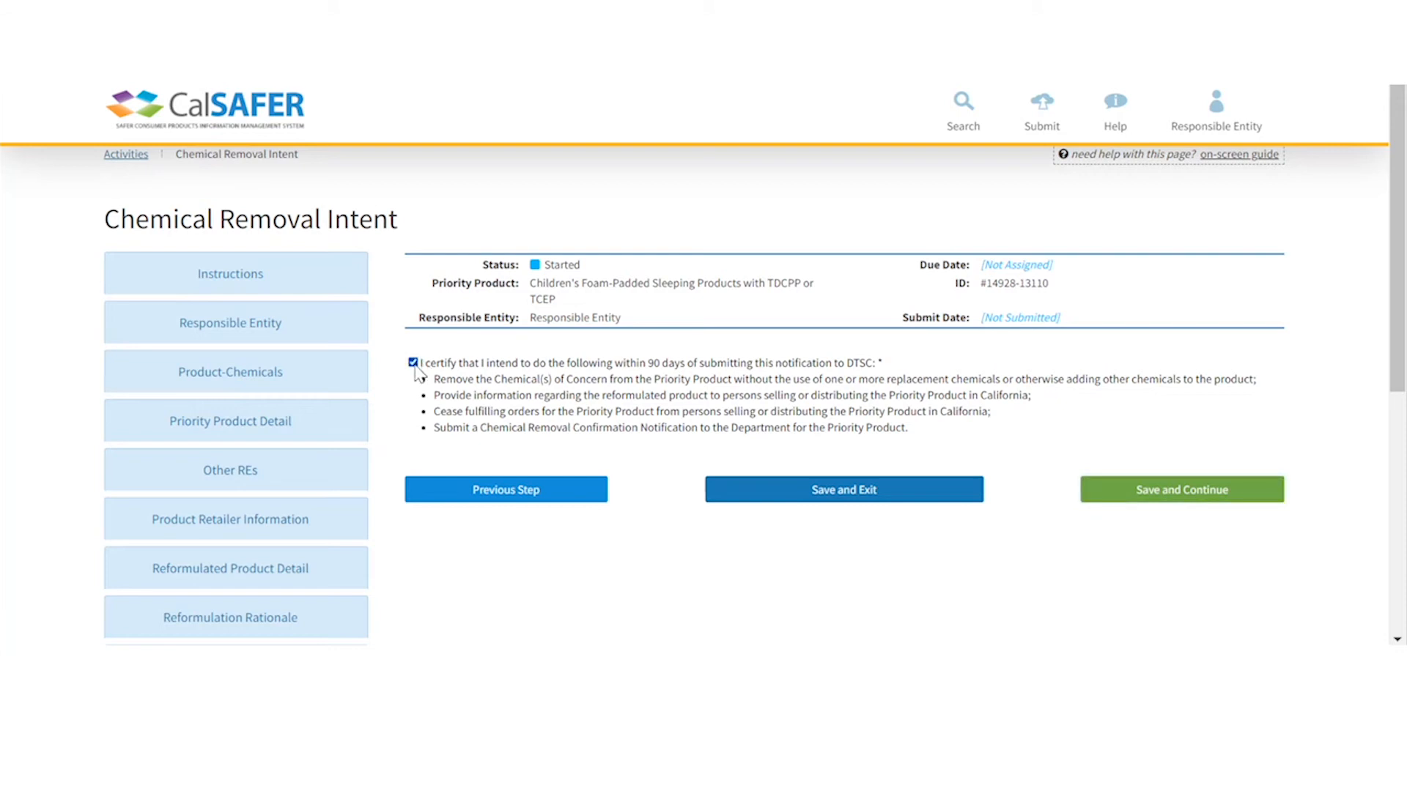
click(1178, 504)
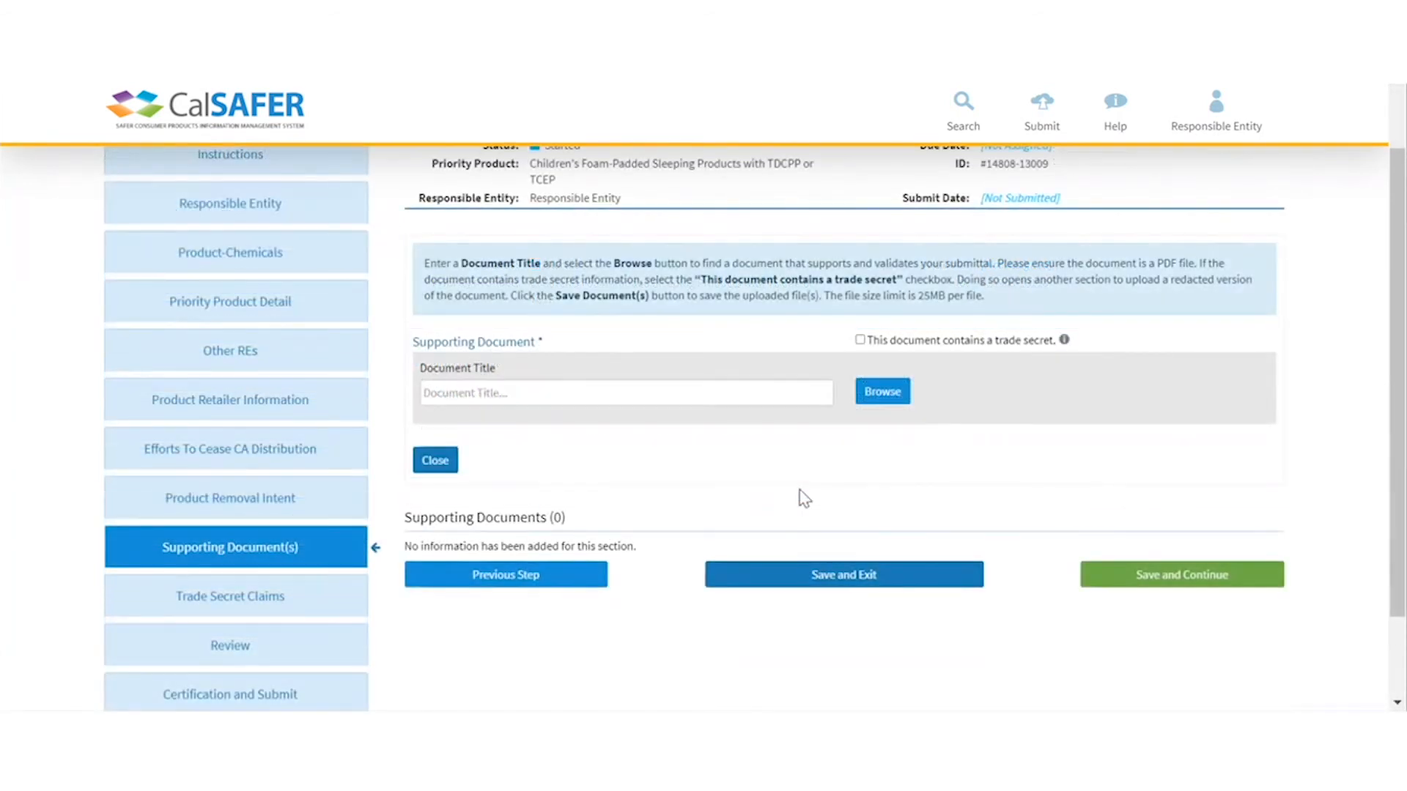
- Attach TEST PDF - Copy (2).pdf titled 'Supporting Document' and mark it as a trade secret
click(486, 576)
click(655, 388)
text(Supporting Document)
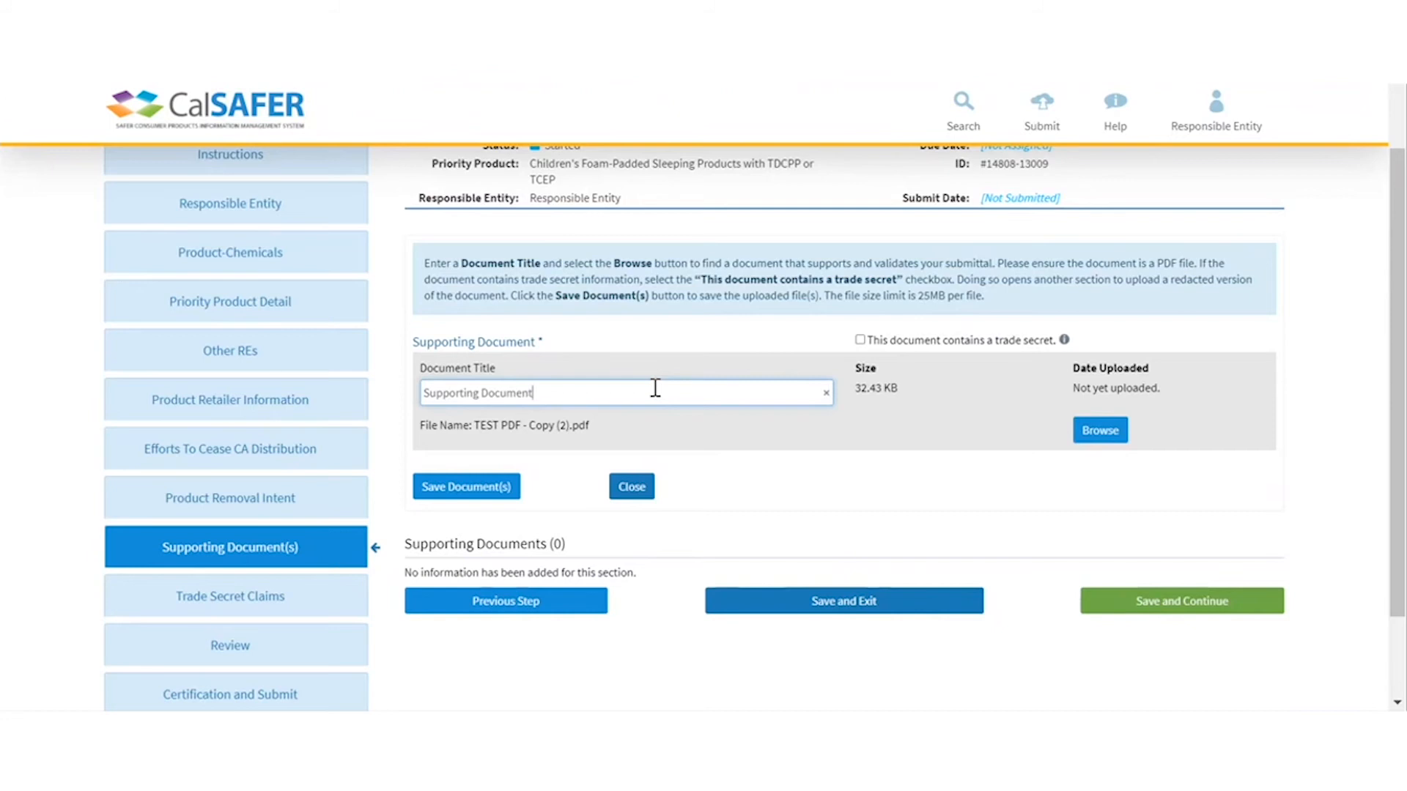
click(861, 342)
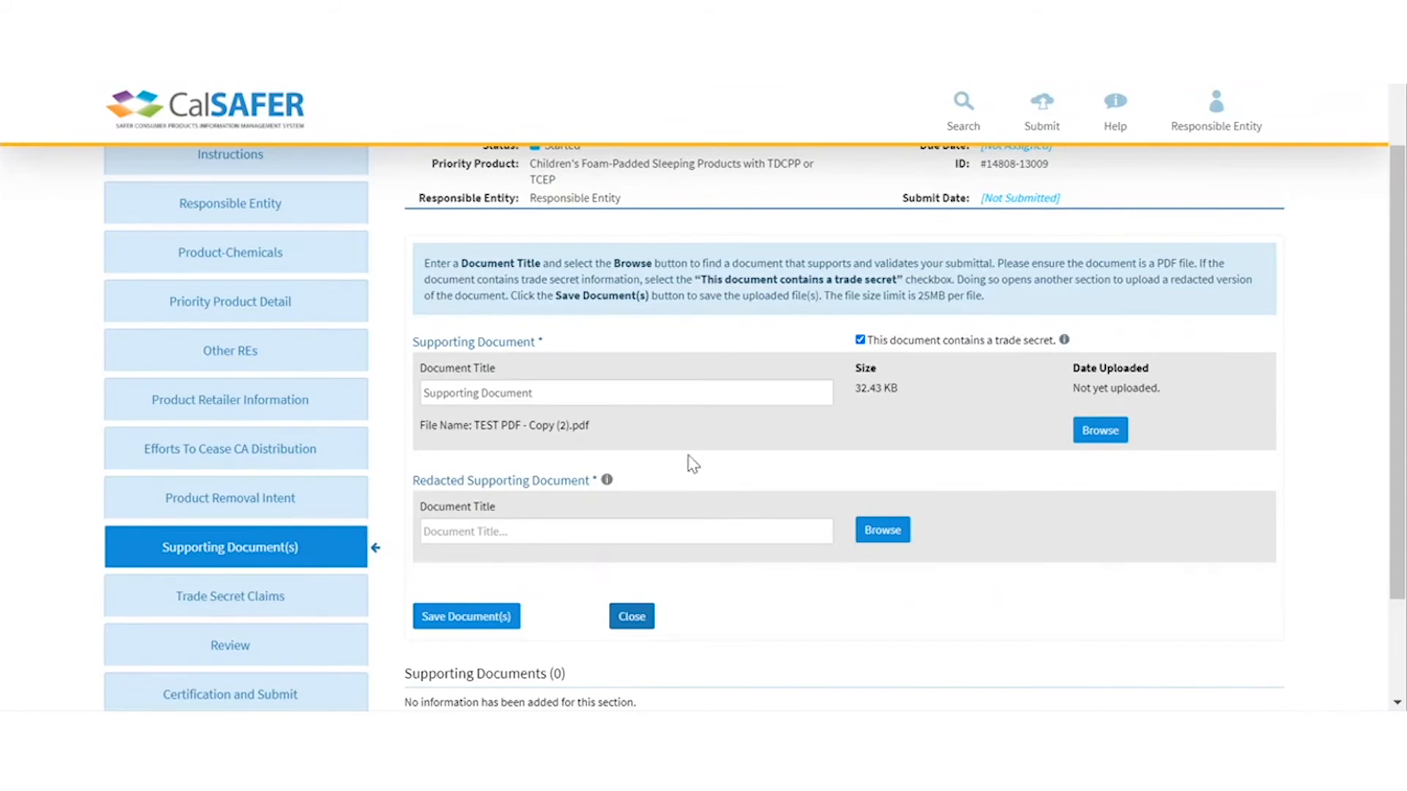
- Attach the redacted PDF titled 'Redacted Supporting Document' and upload both documents
click(884, 530)
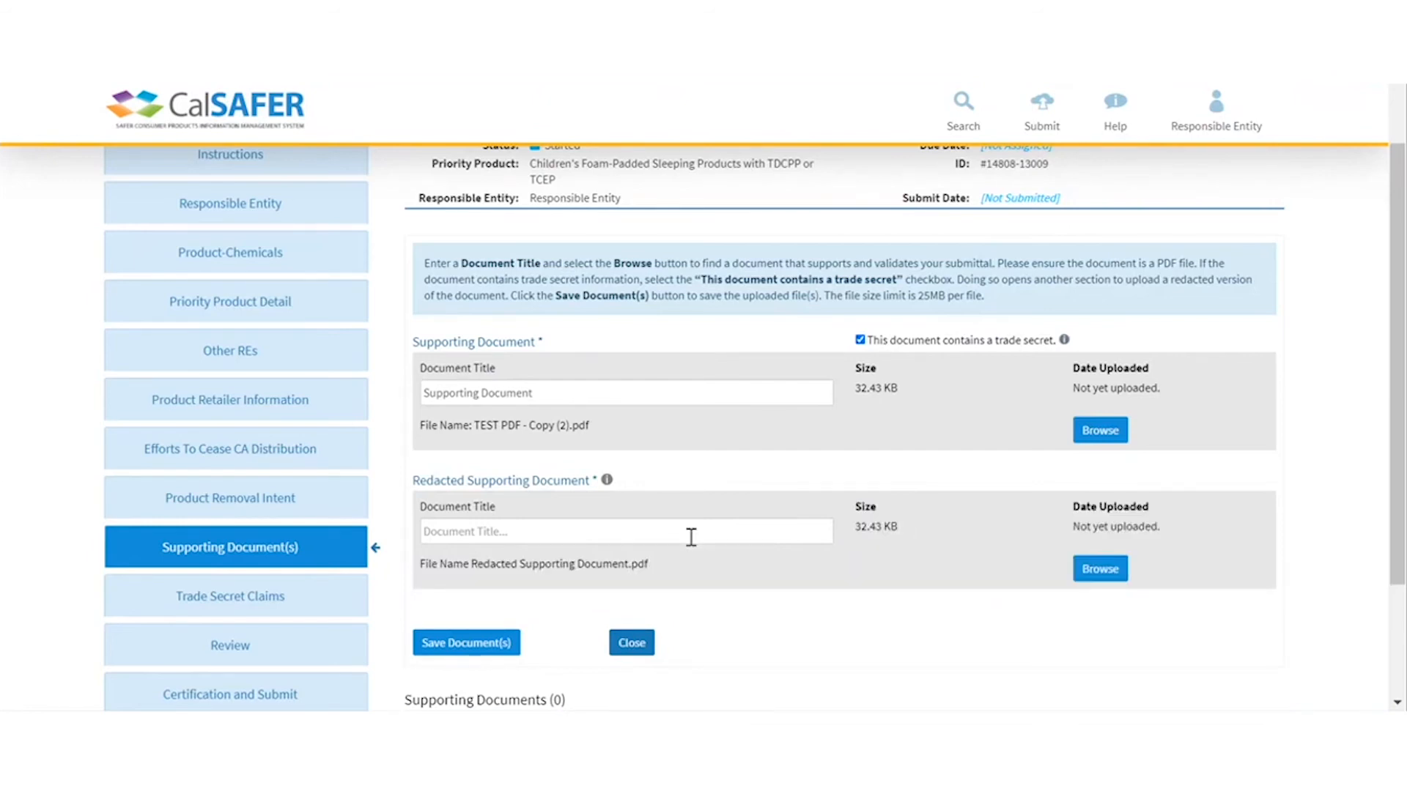
click(691, 537)
text(Redacted Supporting Document)
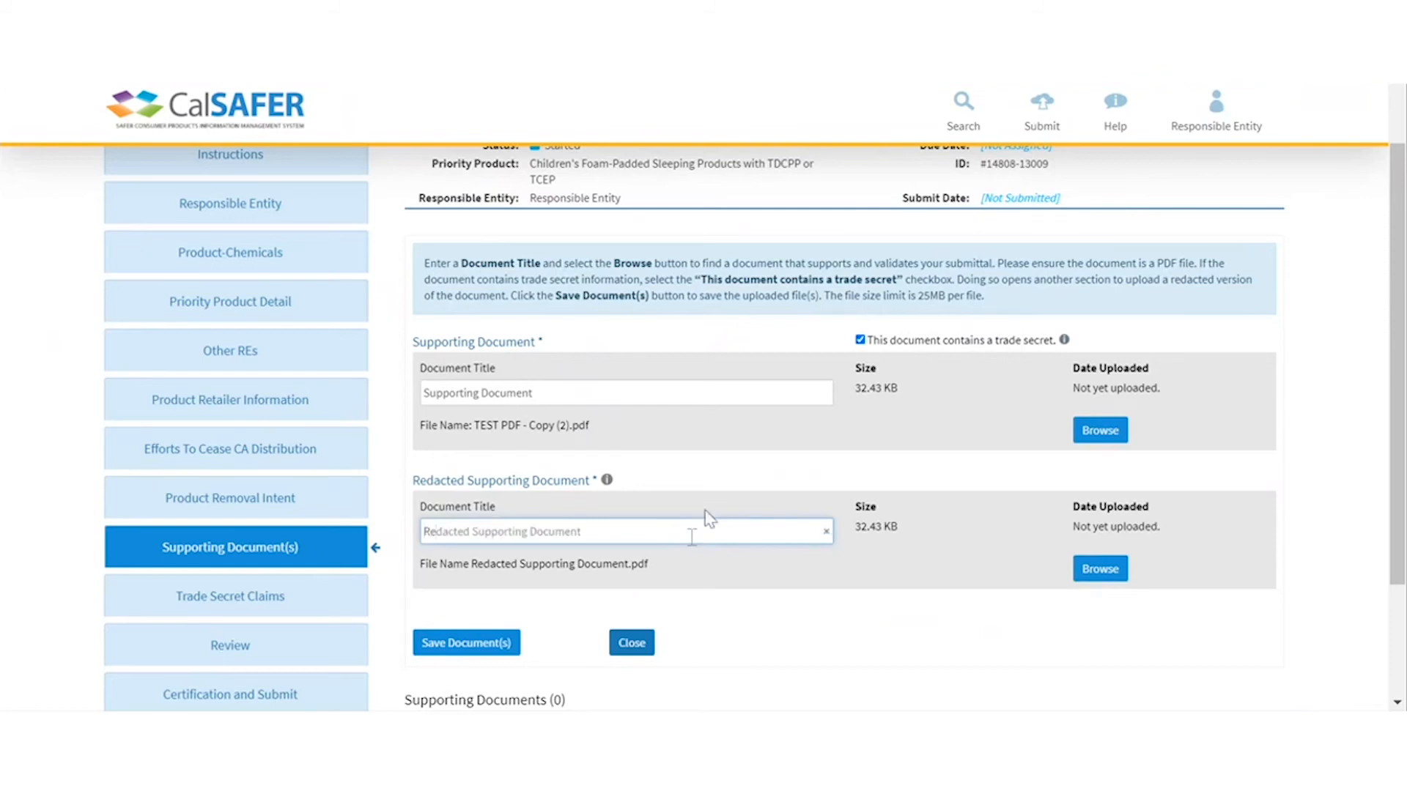
click(480, 644)
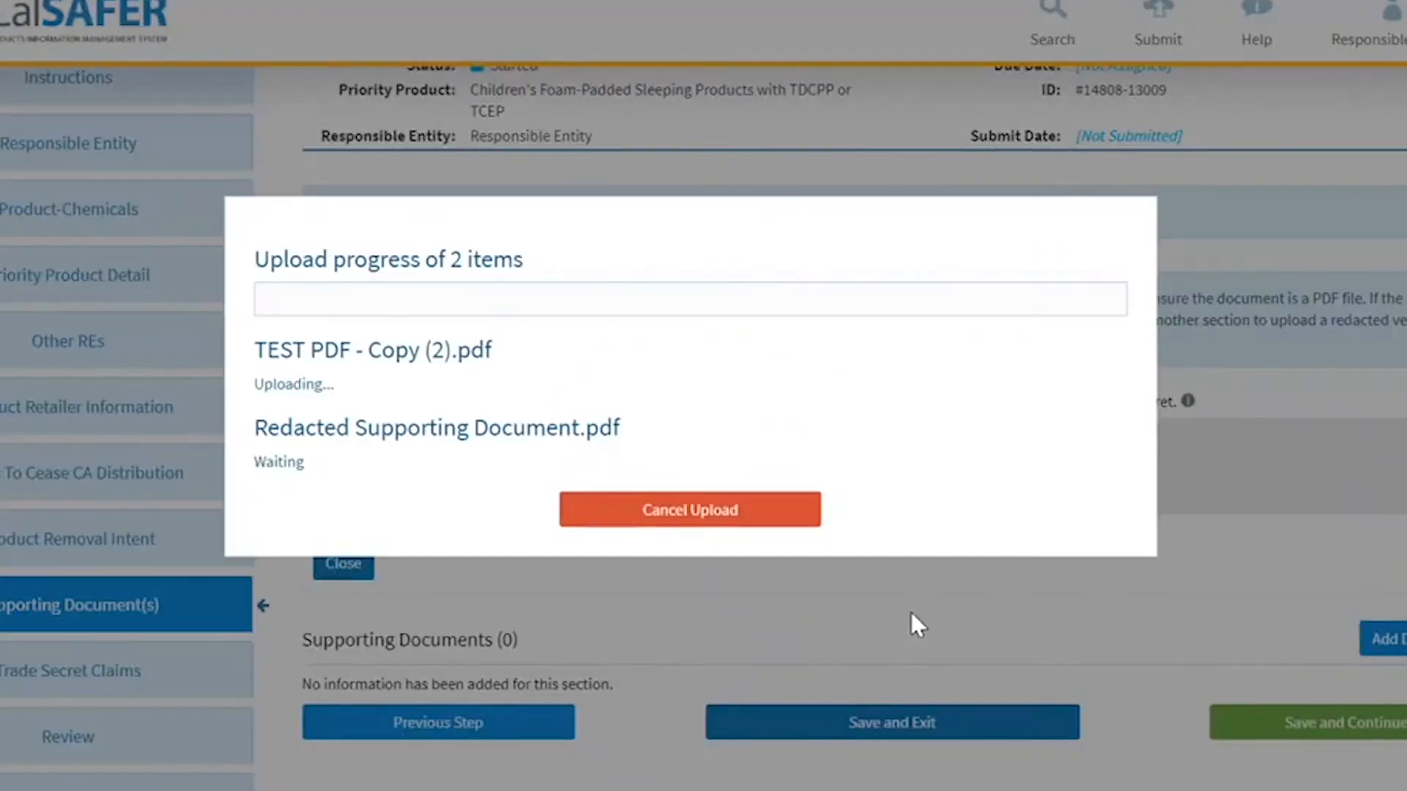
click(736, 513)
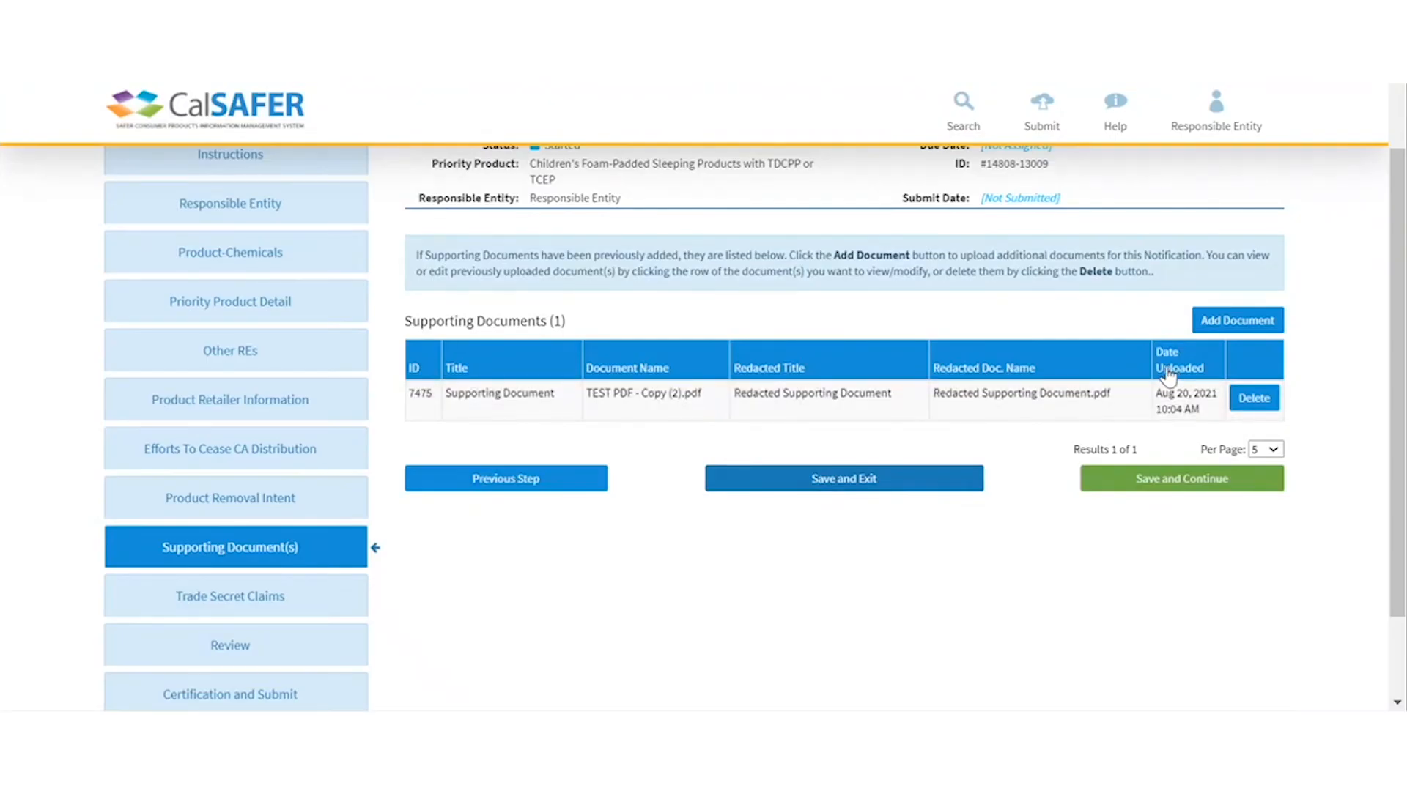
- Save the Supporting Documents page with its one entry and continue to Trade Secret Claims
click(1261, 325)
click(1174, 481)
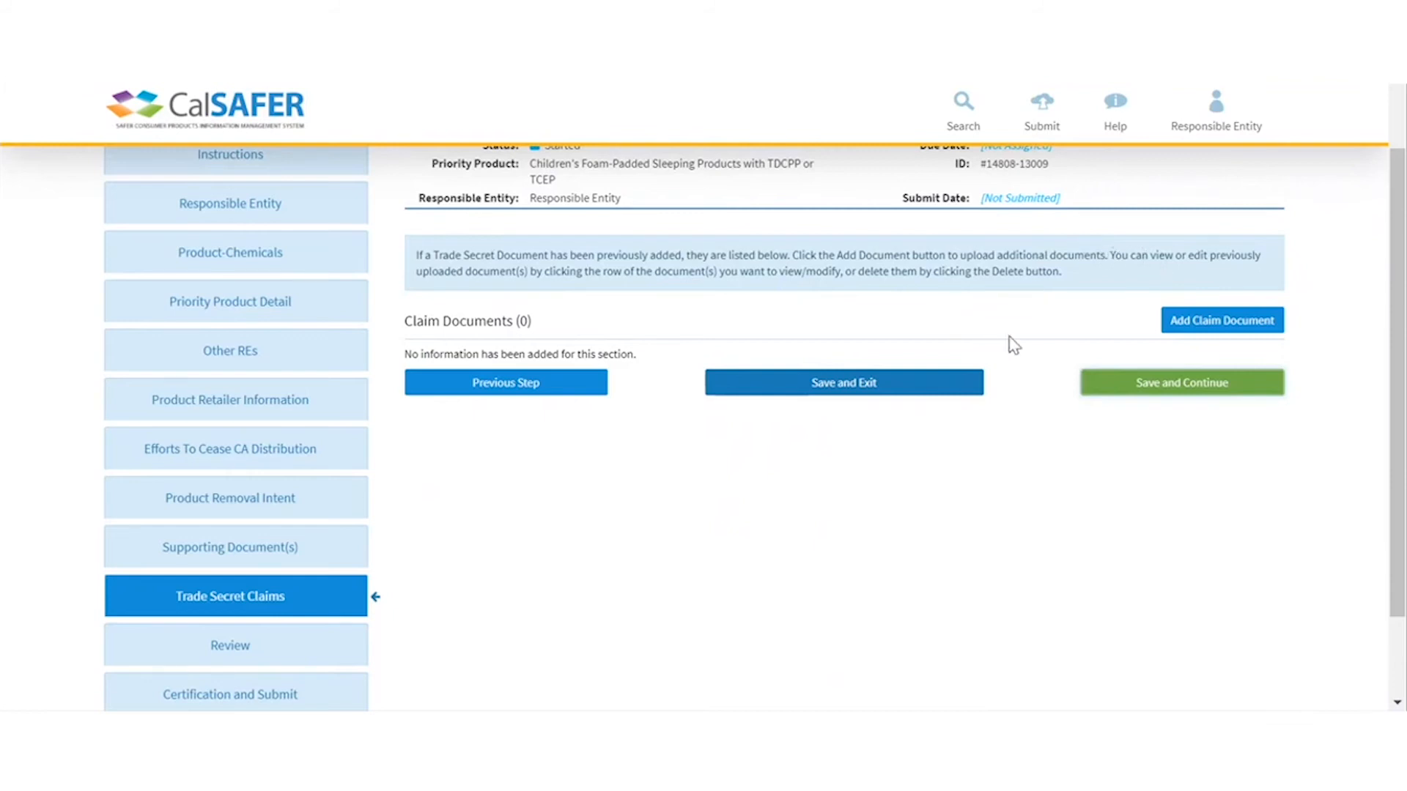
- Start a new claim document linked to Supporting Document (Redacted Supporting Document)
click(1228, 323)
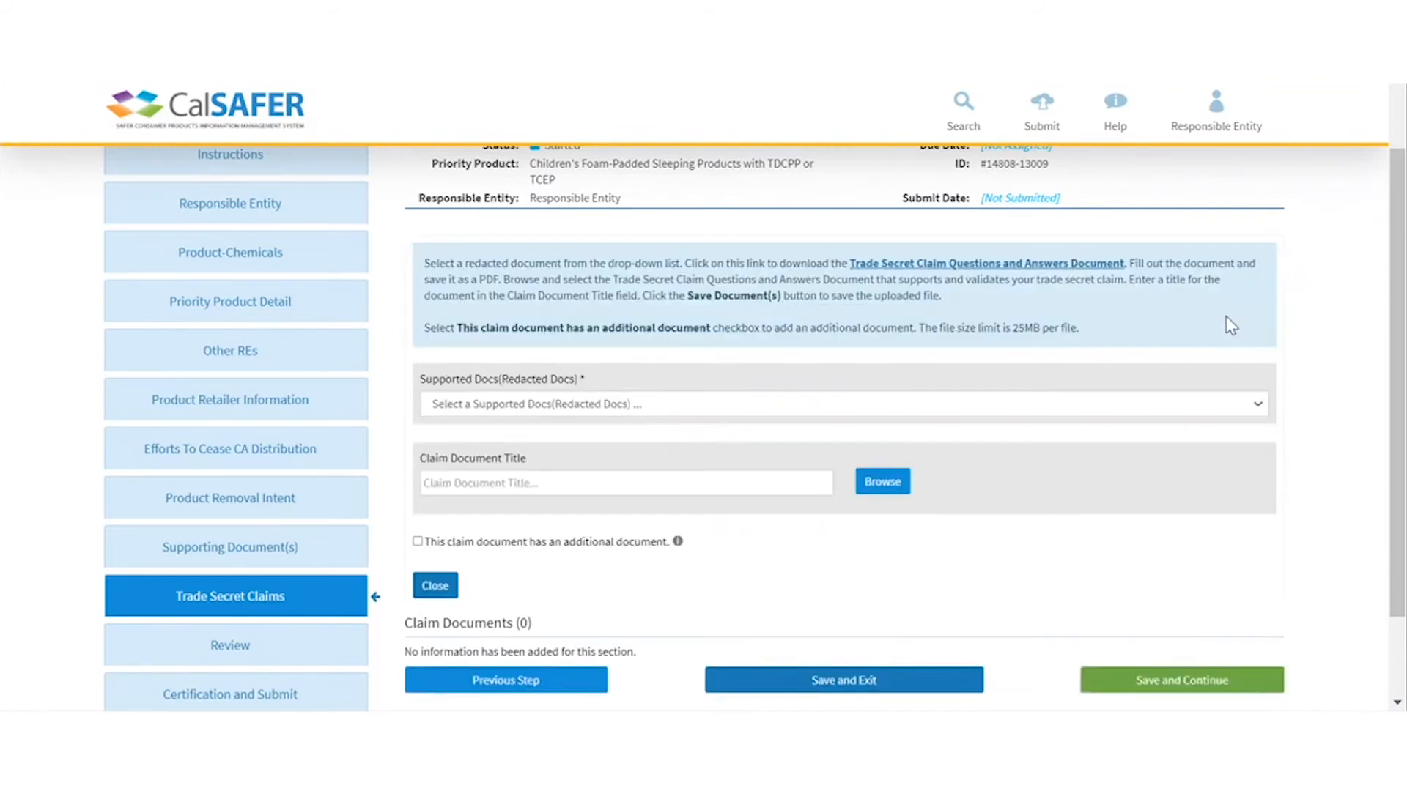
click(1259, 408)
click(746, 440)
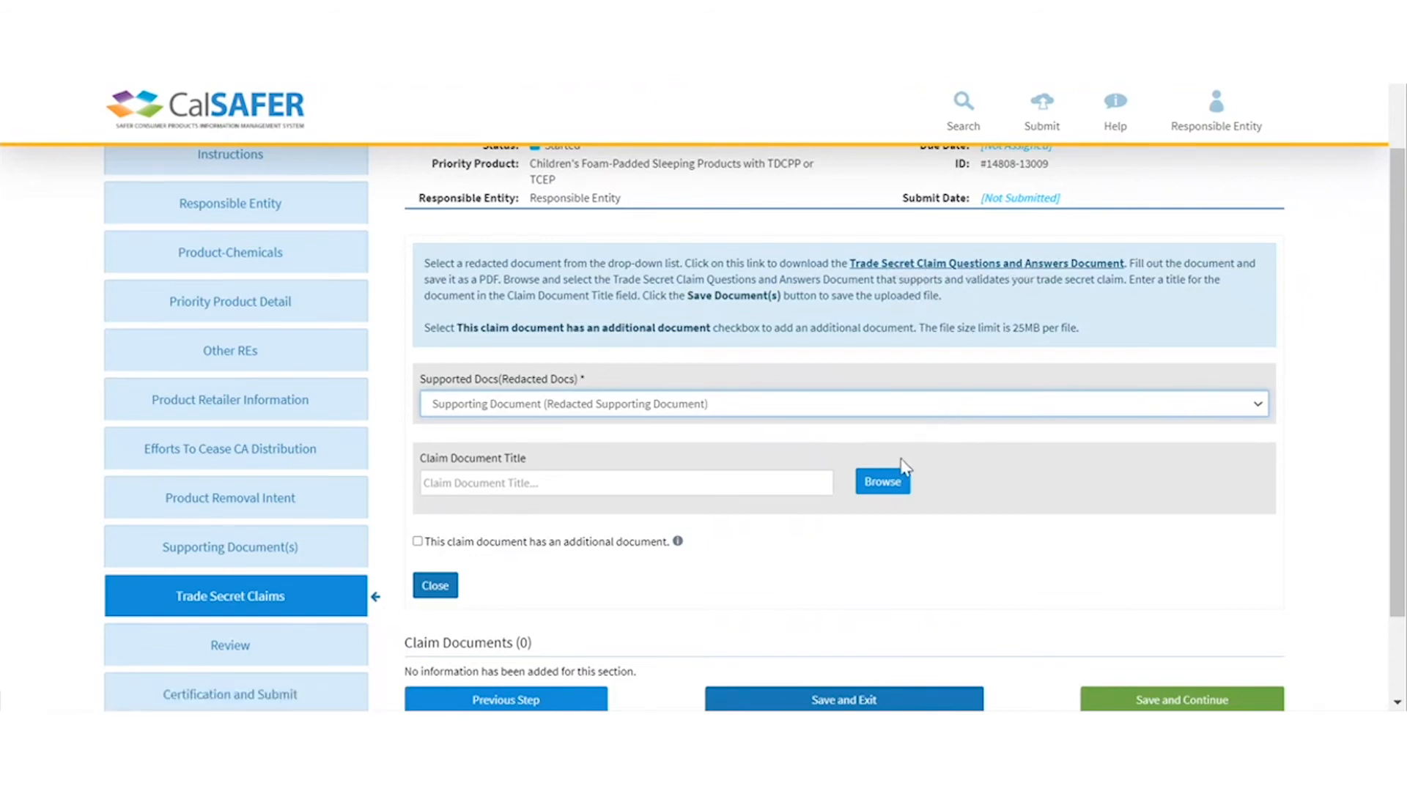
- Upload the claim PDF titled 'Trade Secret Claim Question and Answers' and continue to Review
click(885, 487)
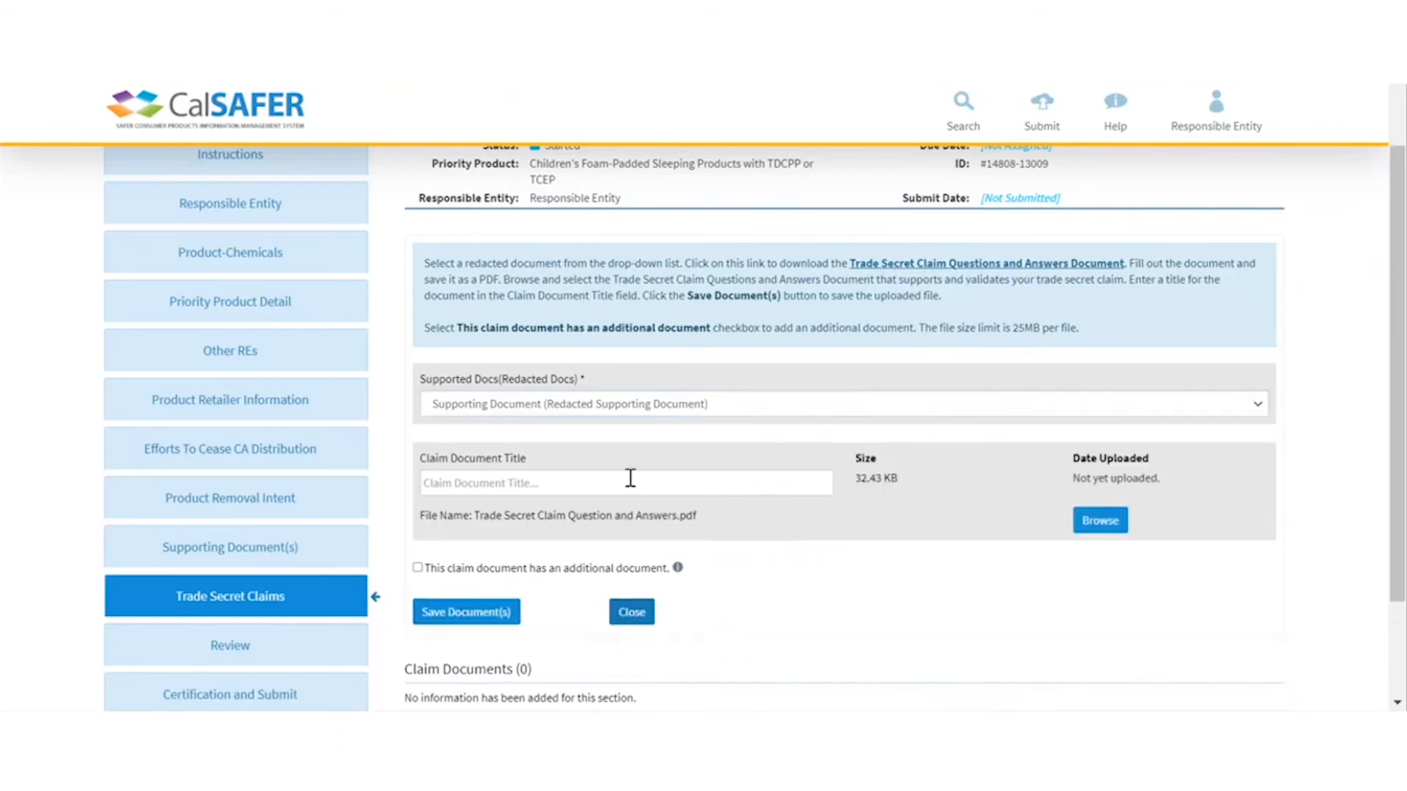
click(631, 480)
text(Trade Secret Claim Question and Answers)
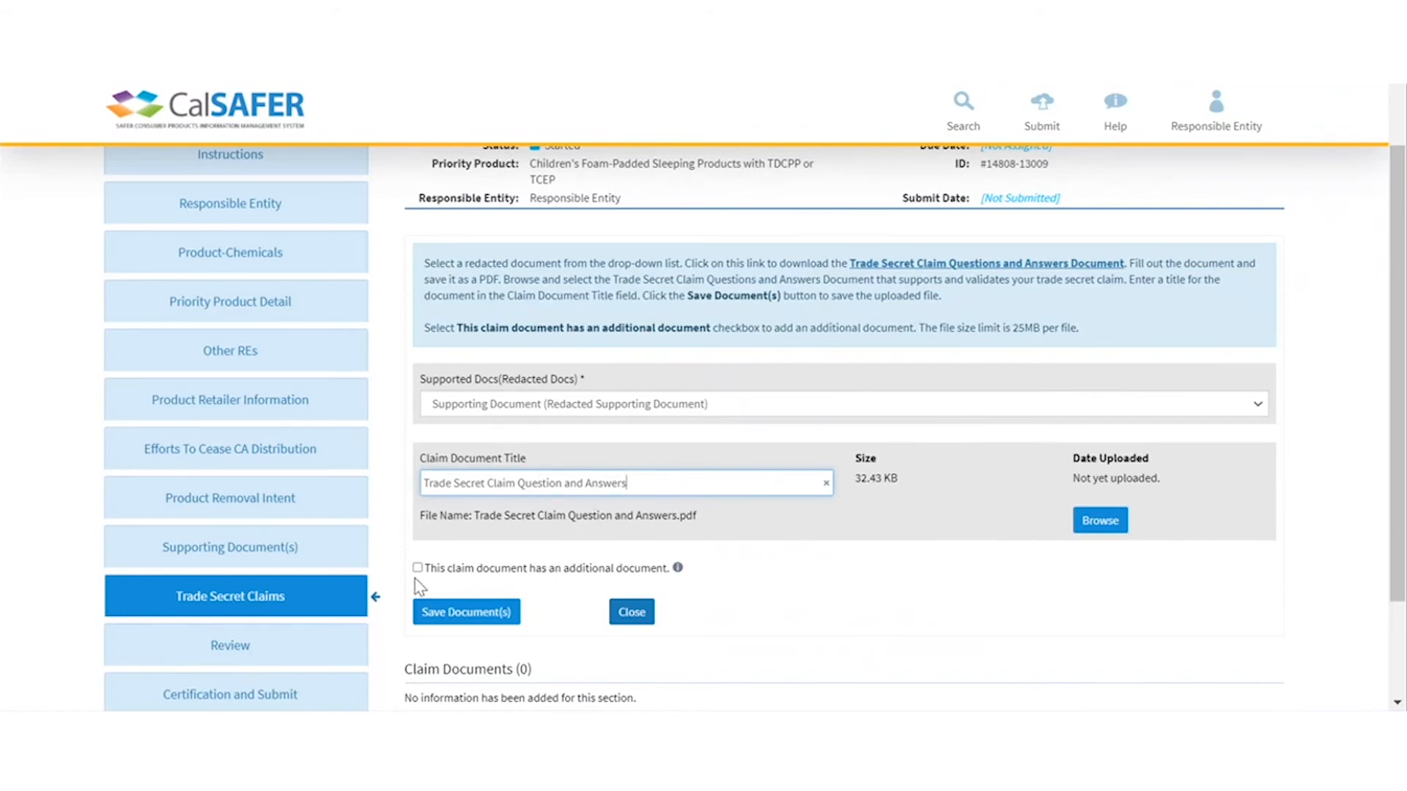
click(480, 612)
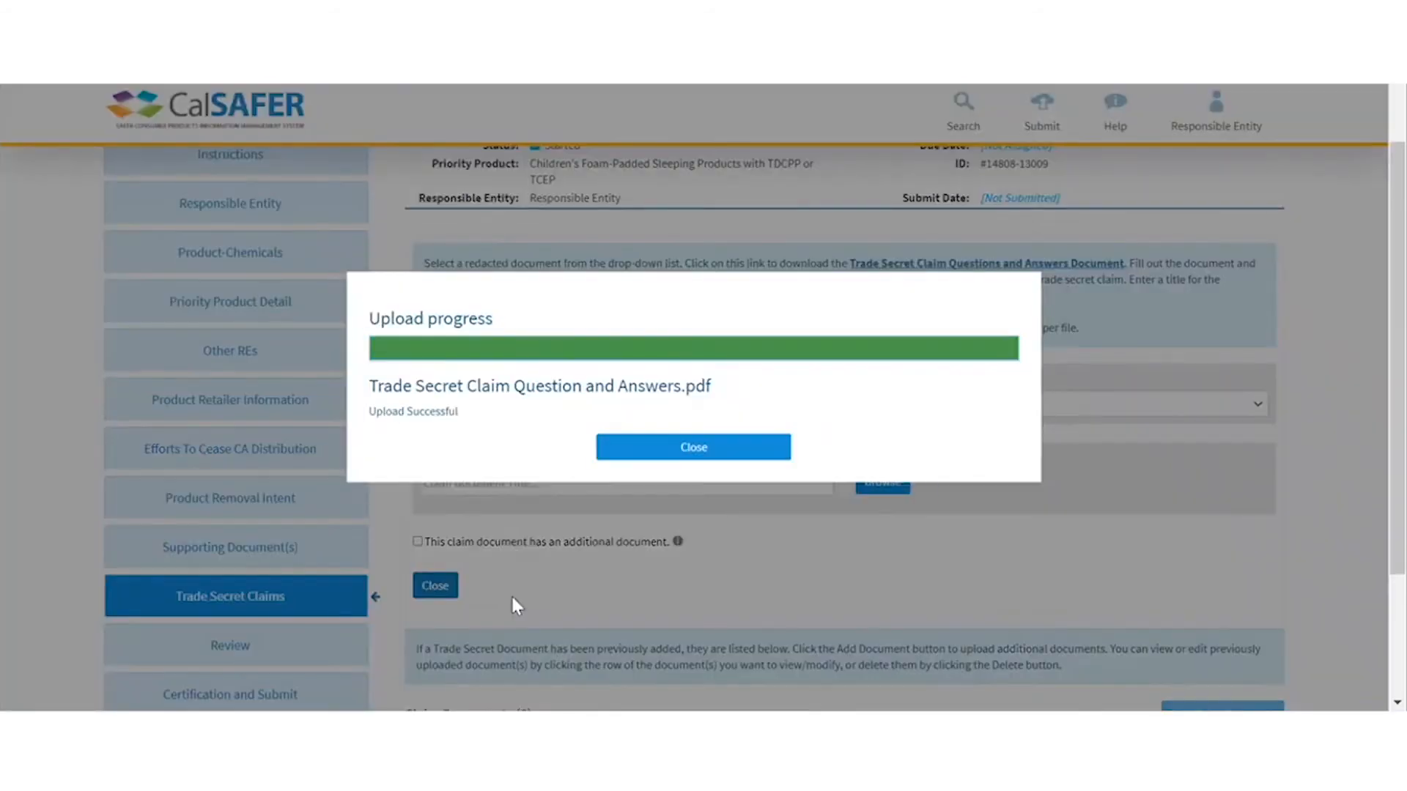
click(702, 455)
click(1129, 480)
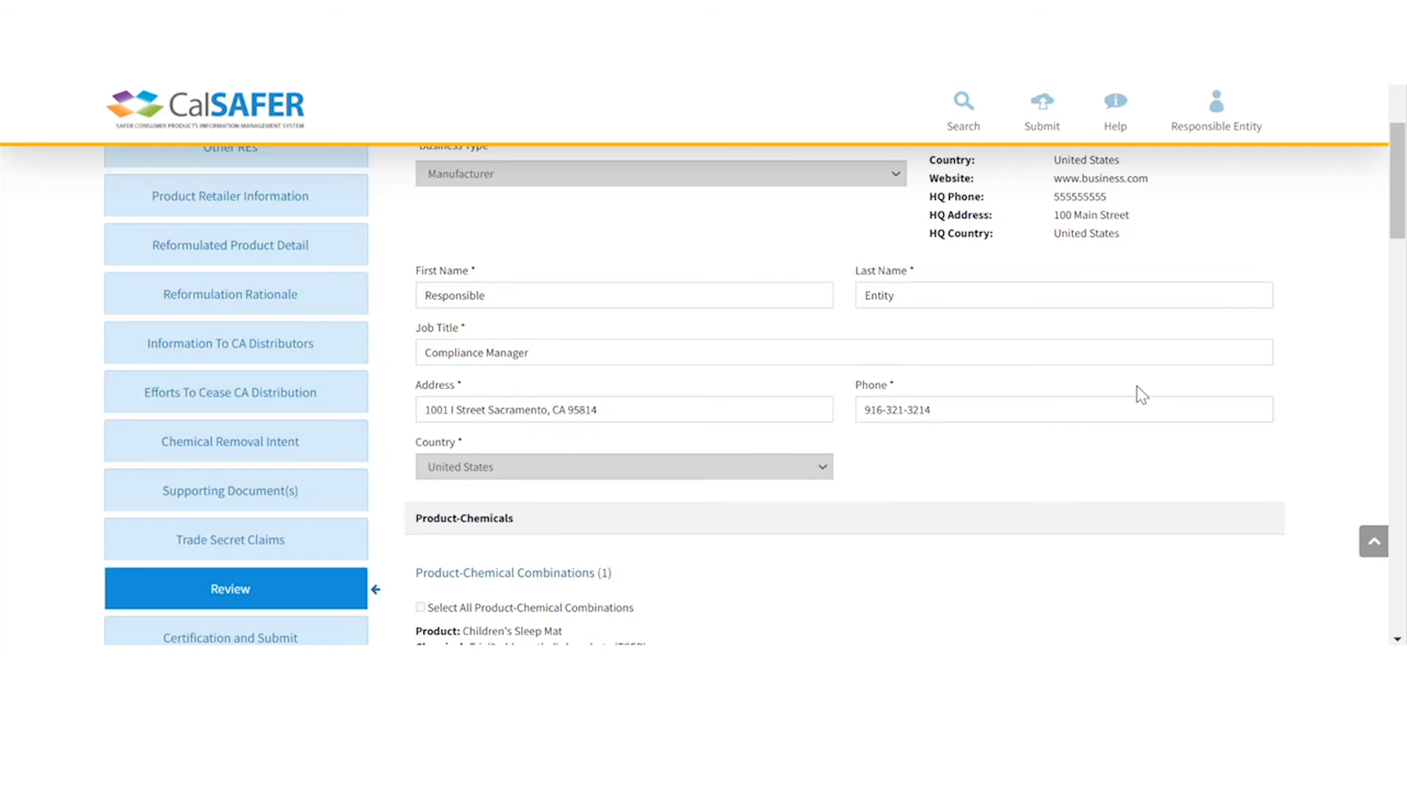
- Look over the Review summary and save it to proceed to Certification and Submit
scroll(1141, 394, up, 3)
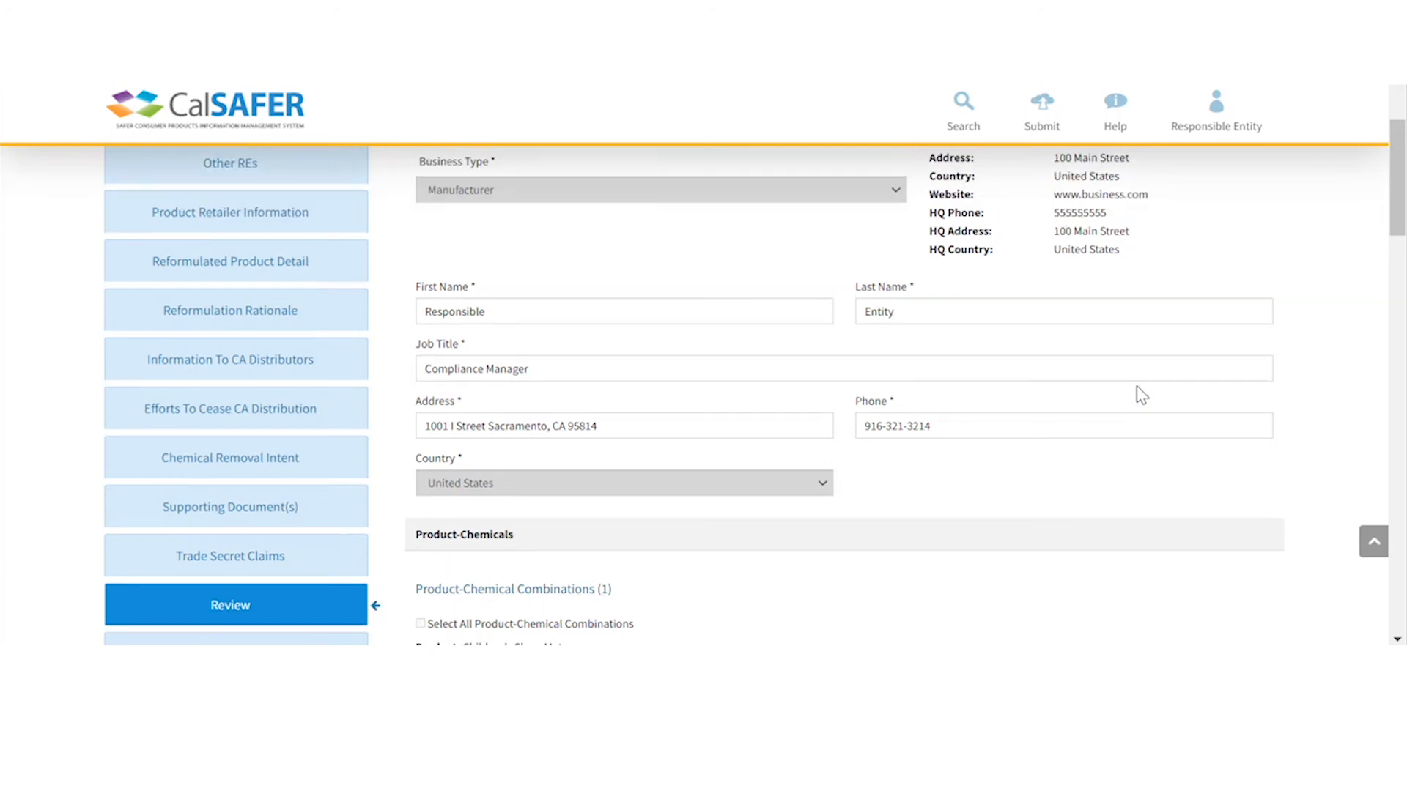
scroll(1140, 394, down, 8)
scroll(1141, 395, down, 15)
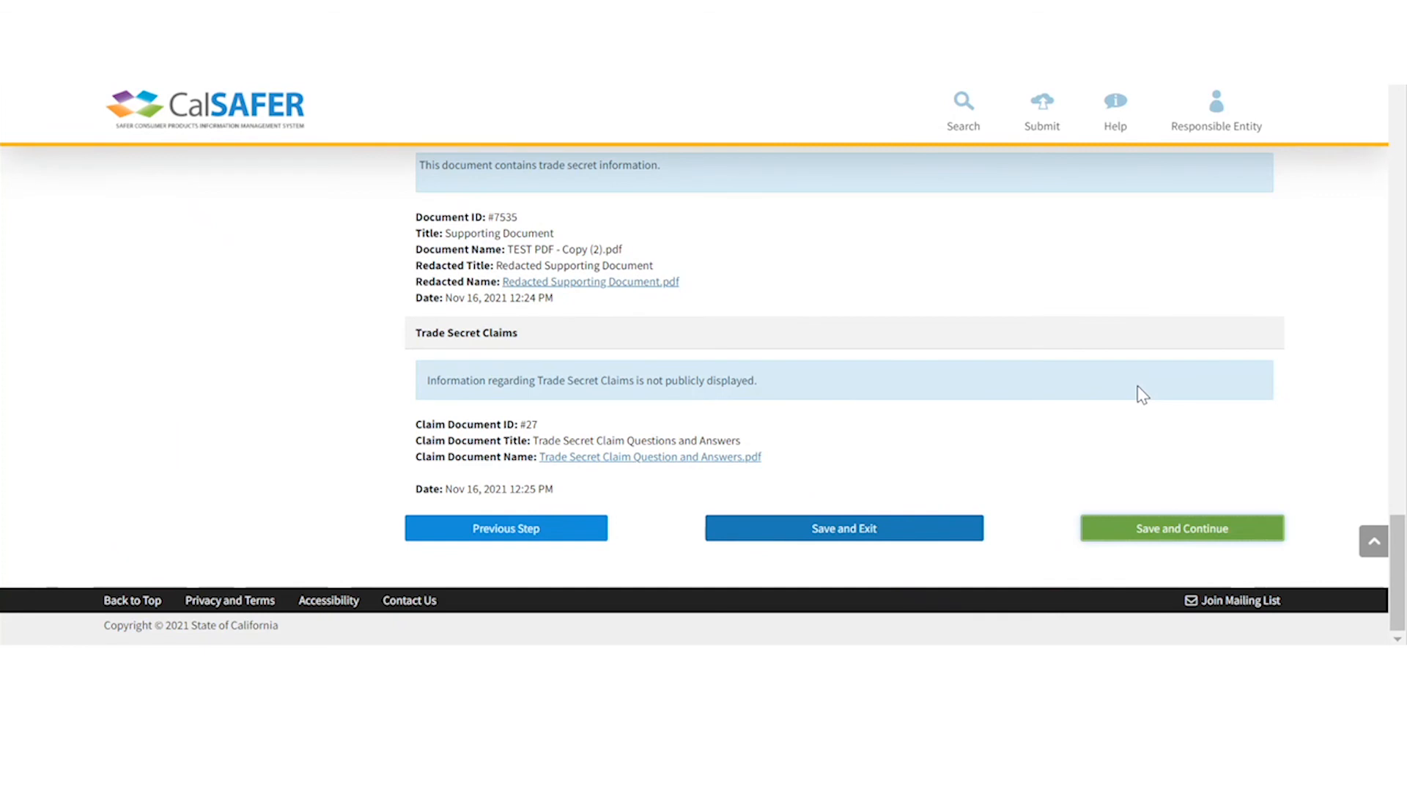
click(1169, 531)
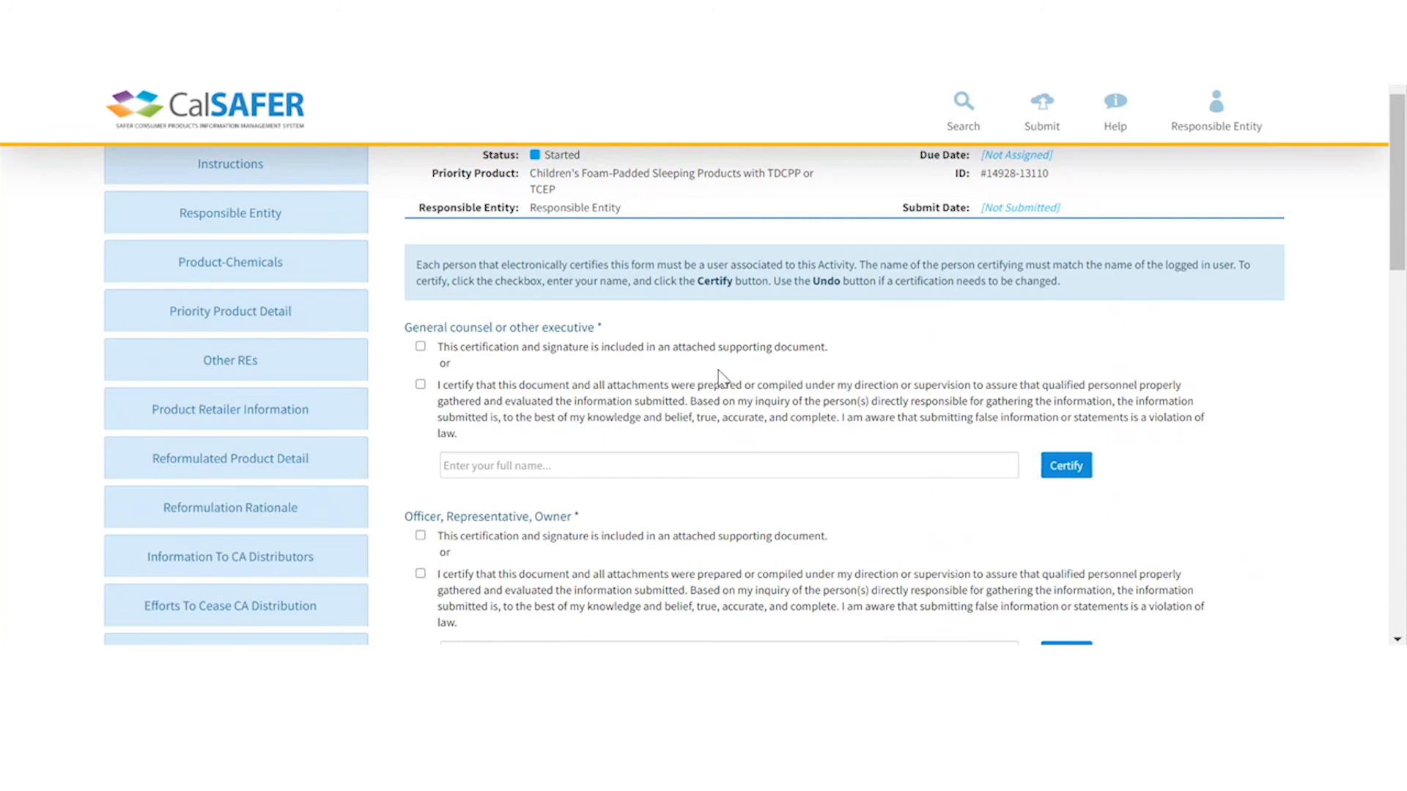
scroll(719, 372, down, 3)
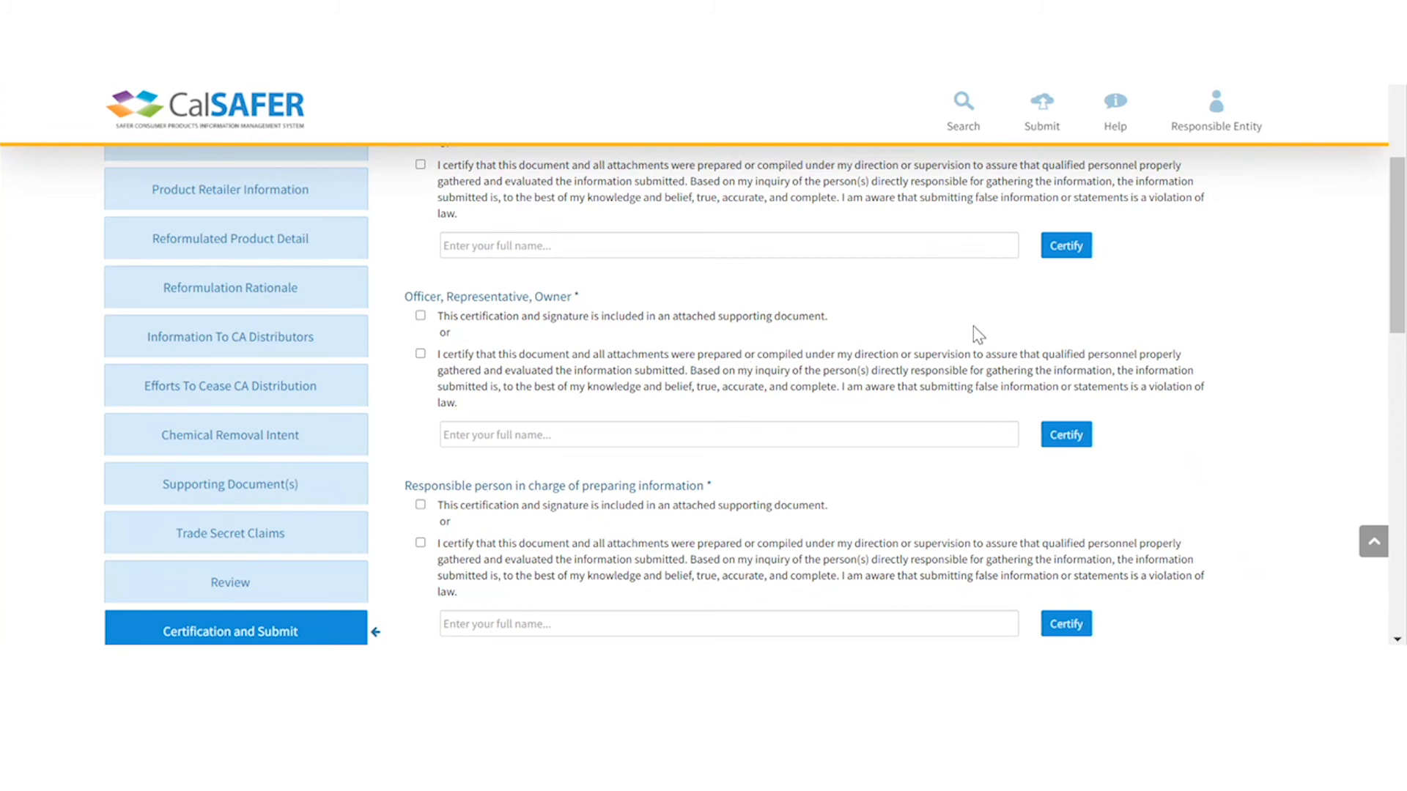
scroll(978, 335, up, 2)
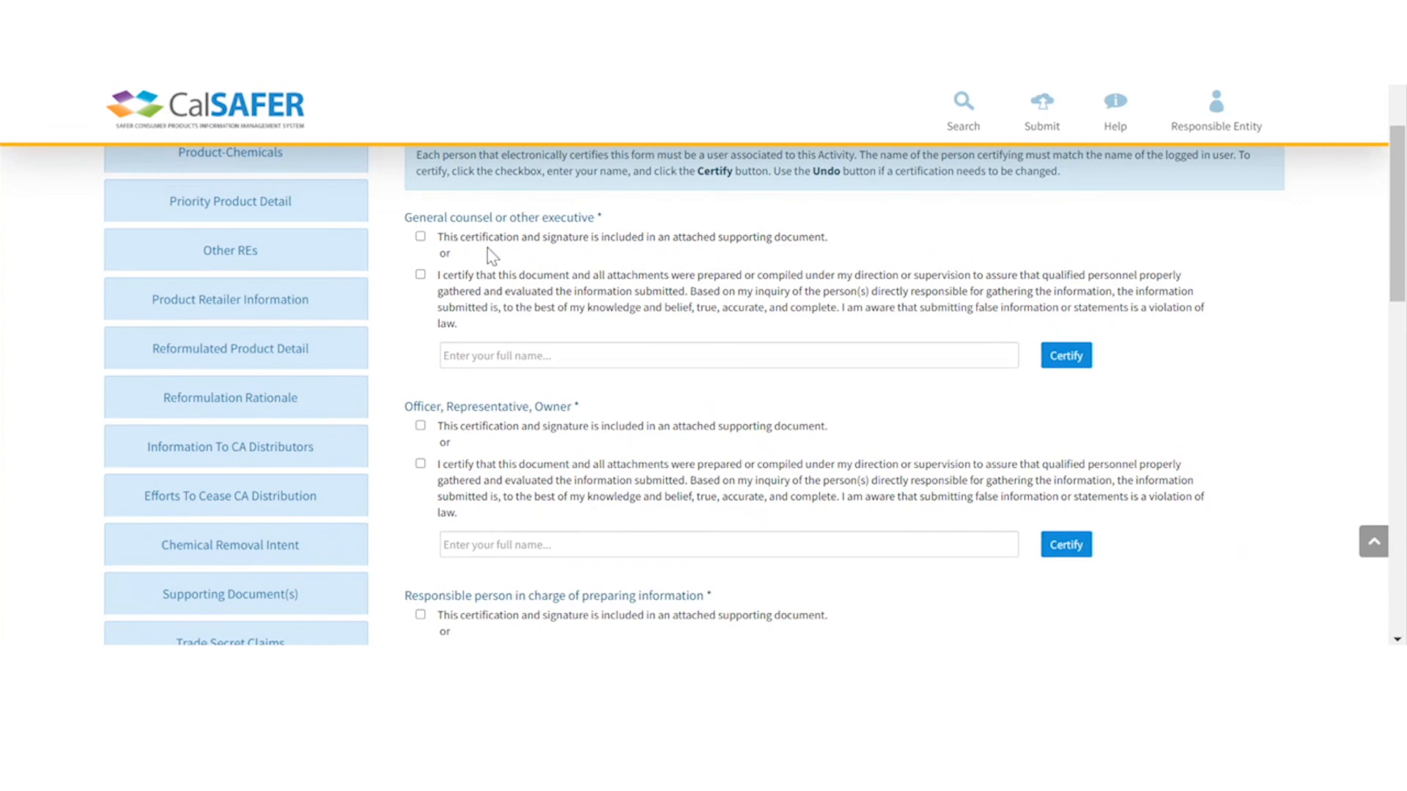
scroll(565, 289, down, 2)
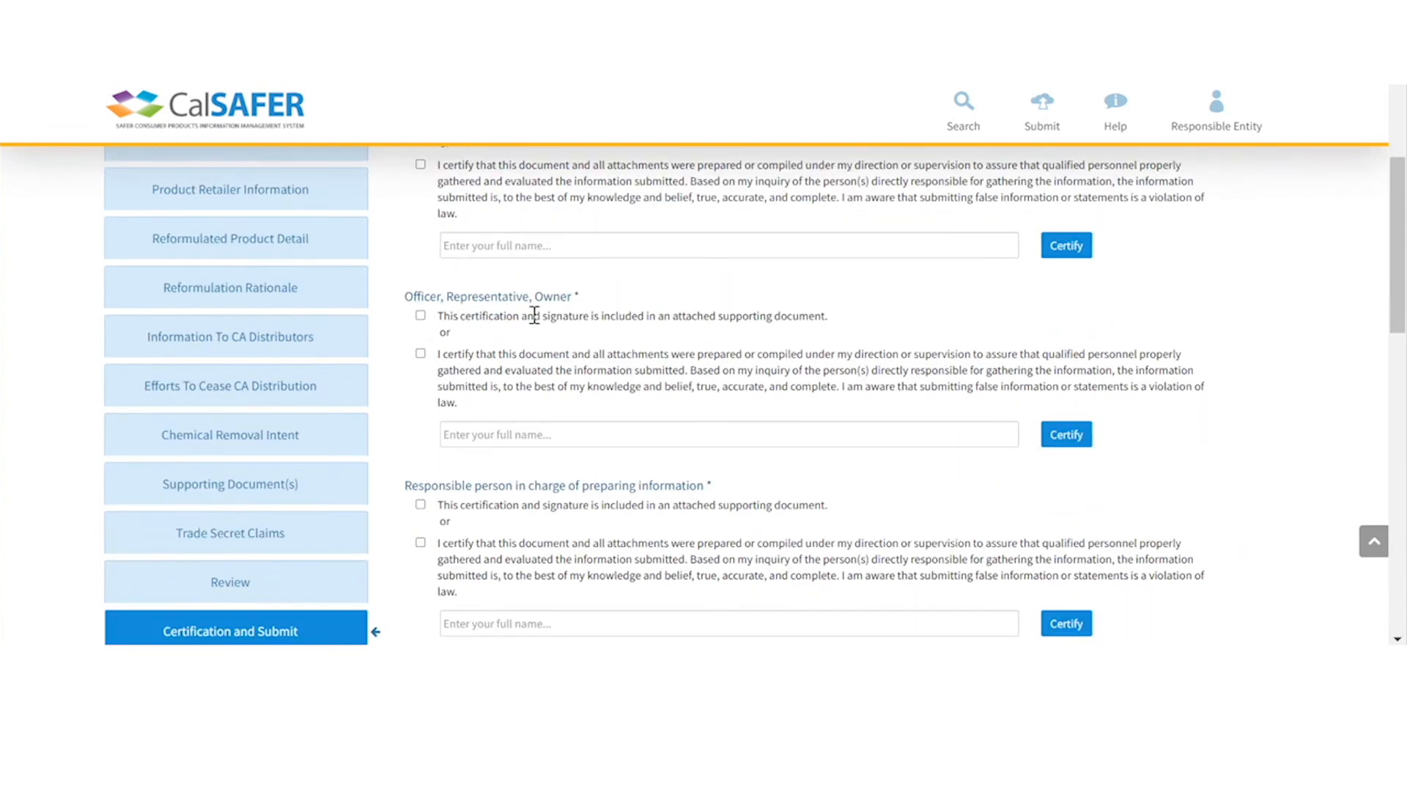
scroll(573, 315, down, 2)
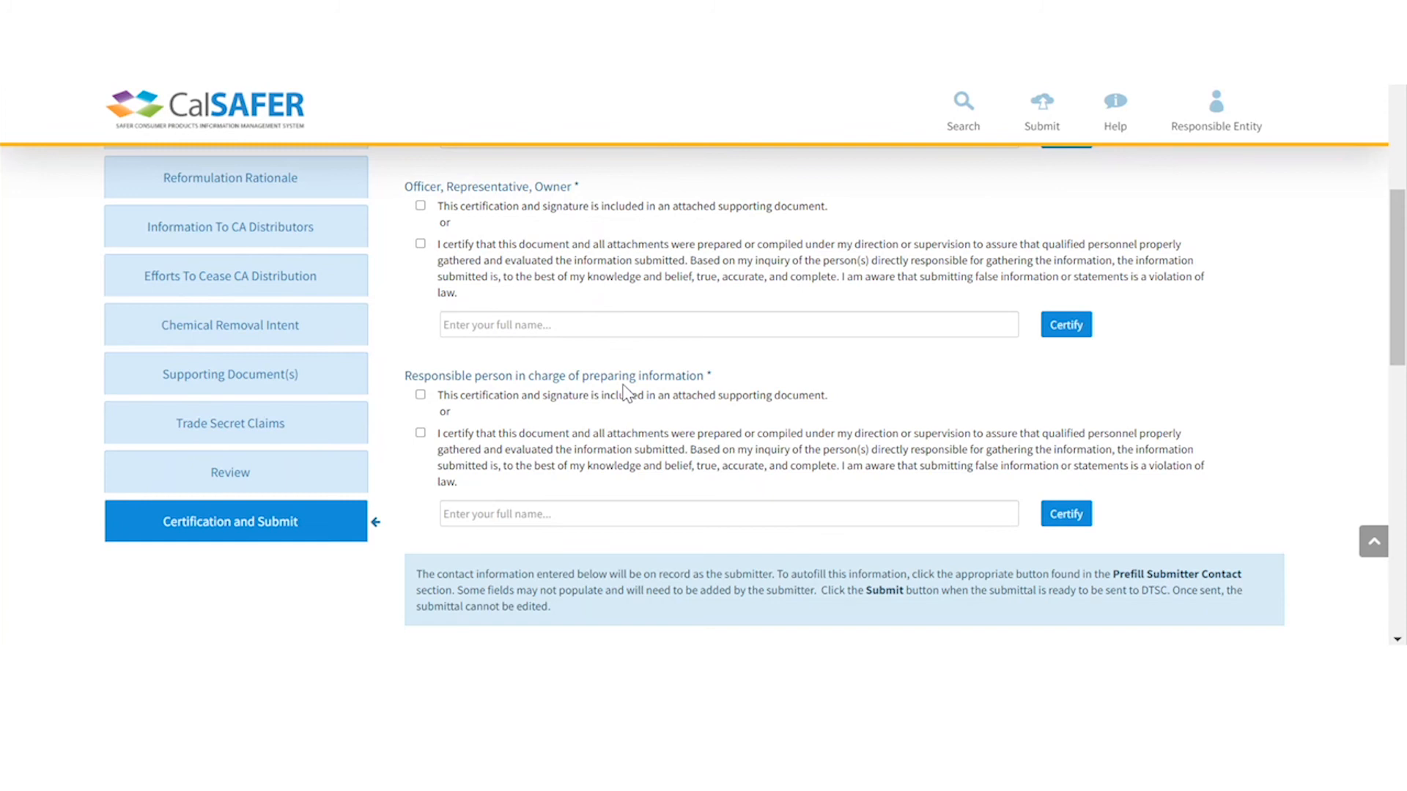
scroll(626, 393, up, 6)
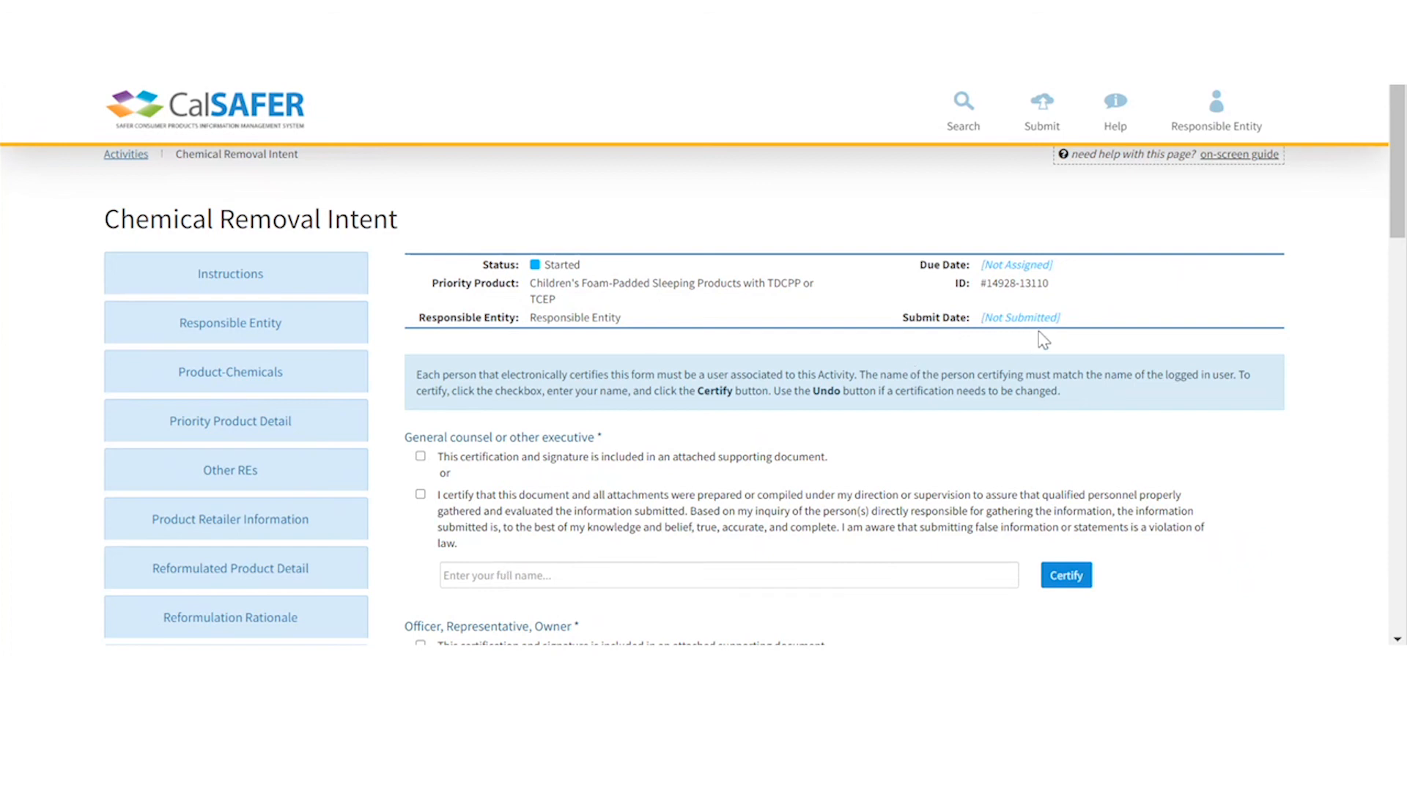
- Go to Responsible Entity > Activities and open the Add User to Activity form
click(1215, 126)
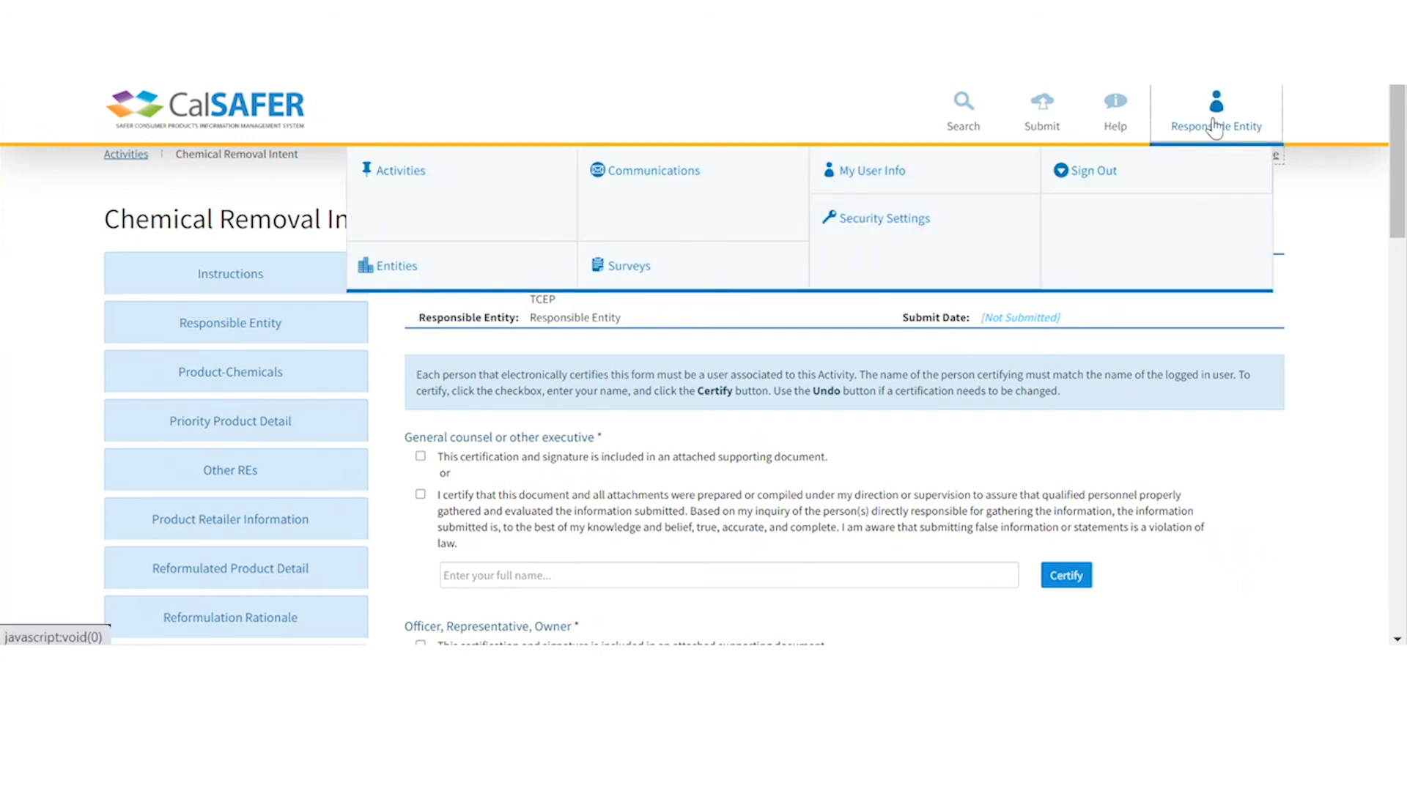
click(460, 207)
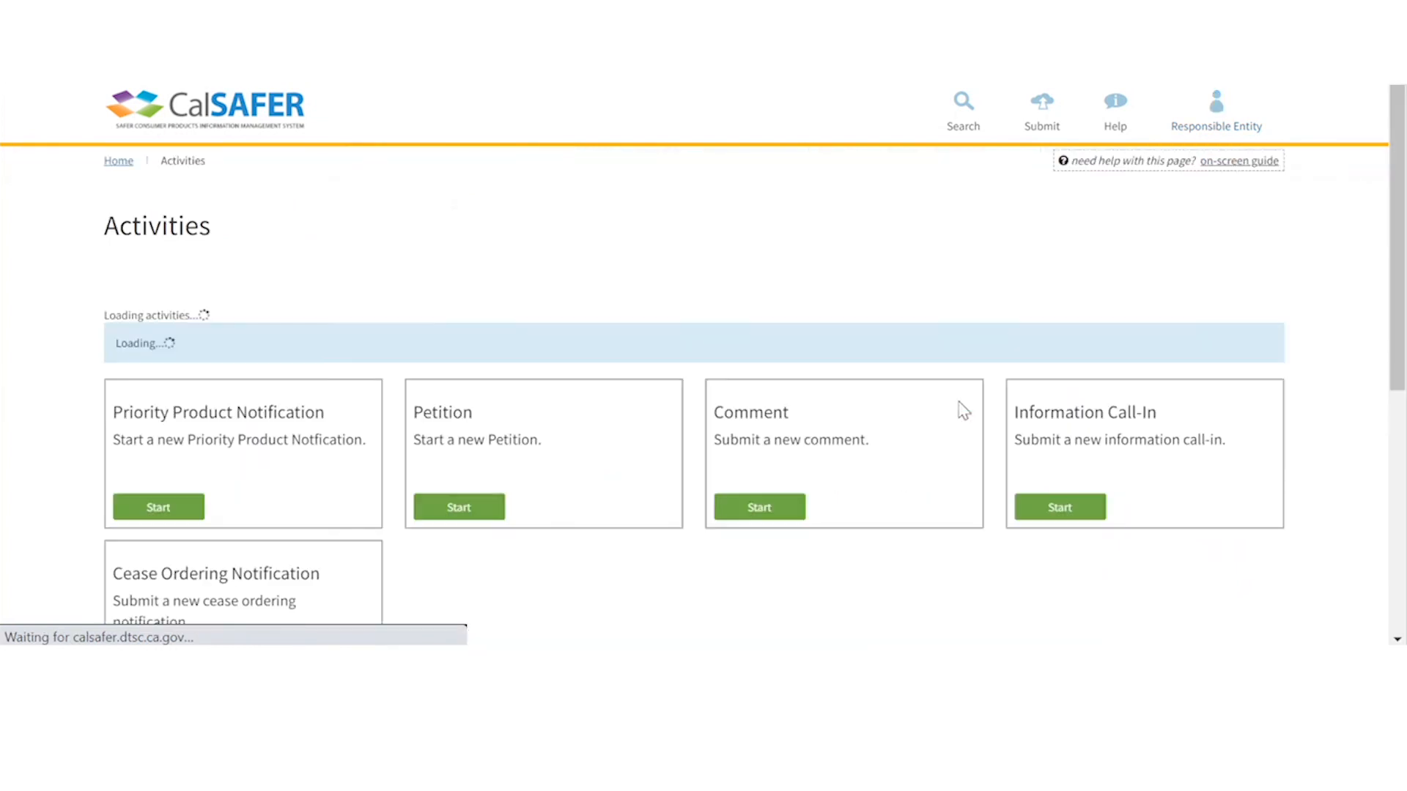
scroll(963, 410, down, 8)
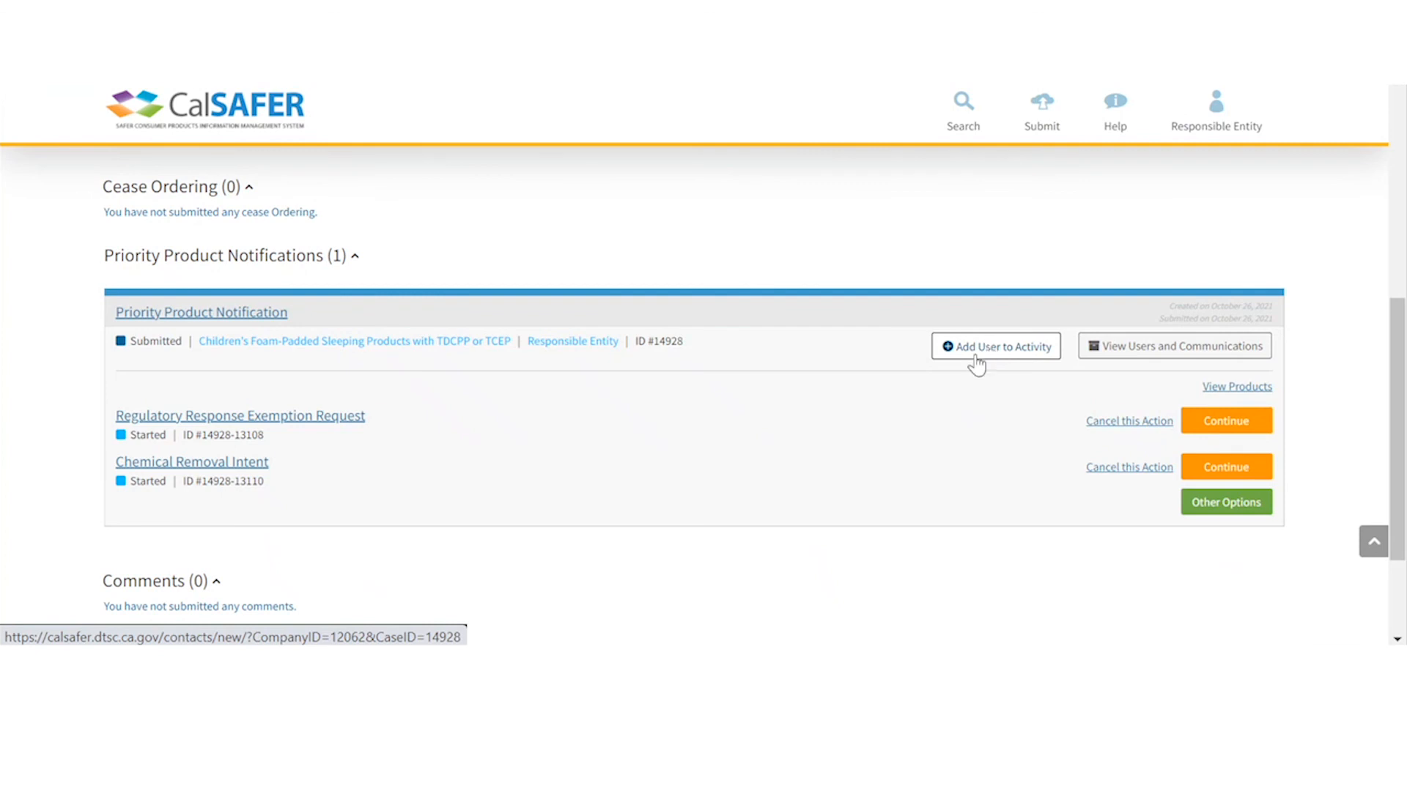
click(1007, 353)
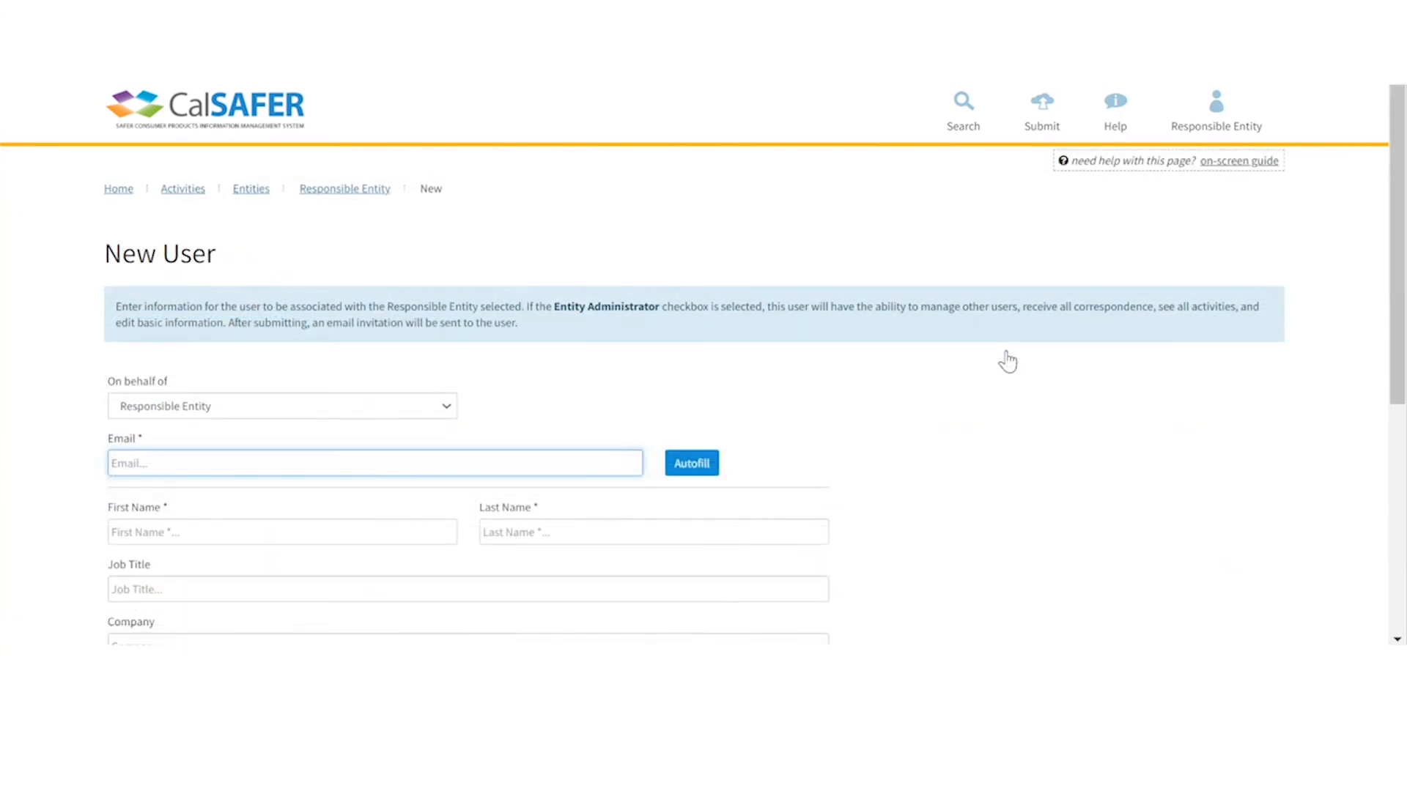
- Look over the blank New User form, then return to the Activities list
scroll(1004, 364, down, 1)
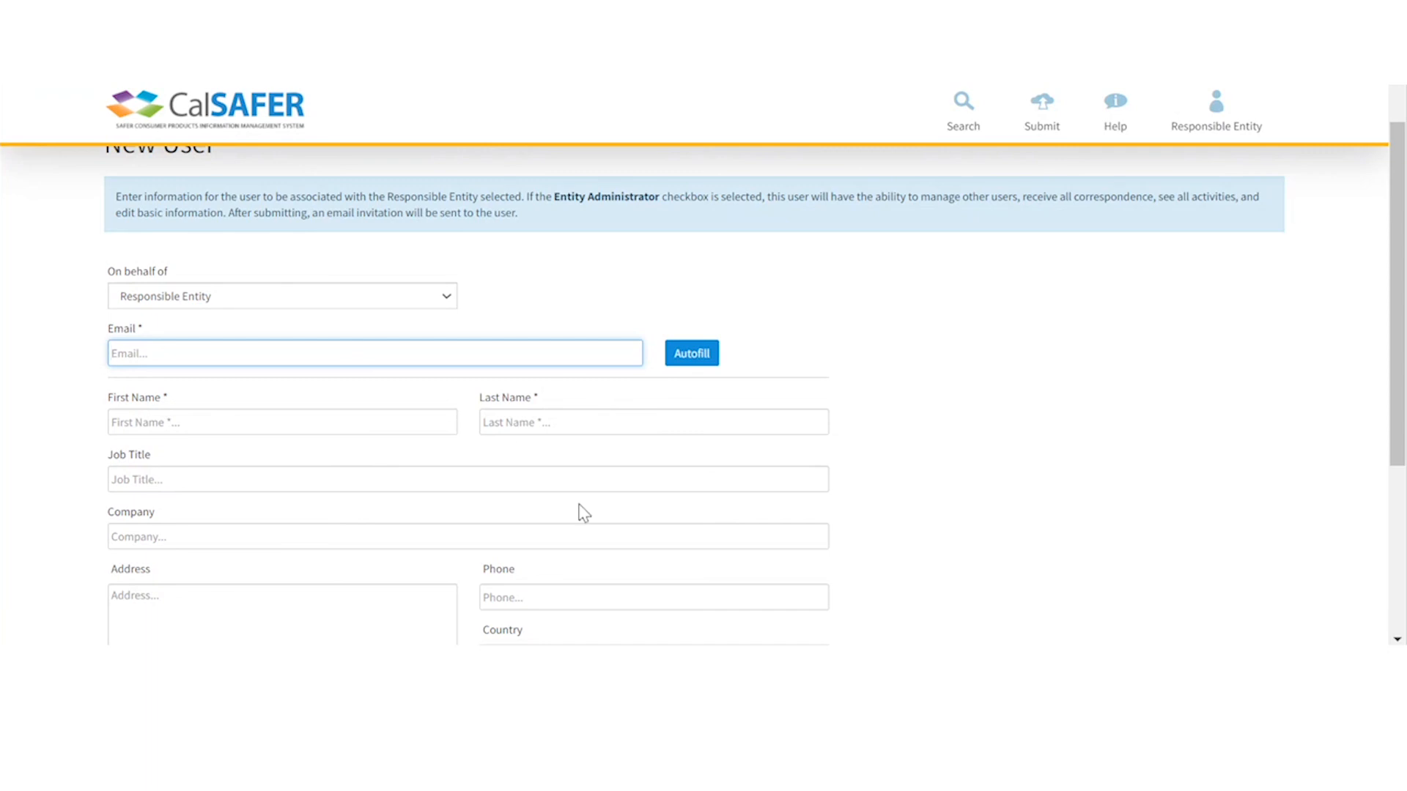
scroll(584, 513, down, 3)
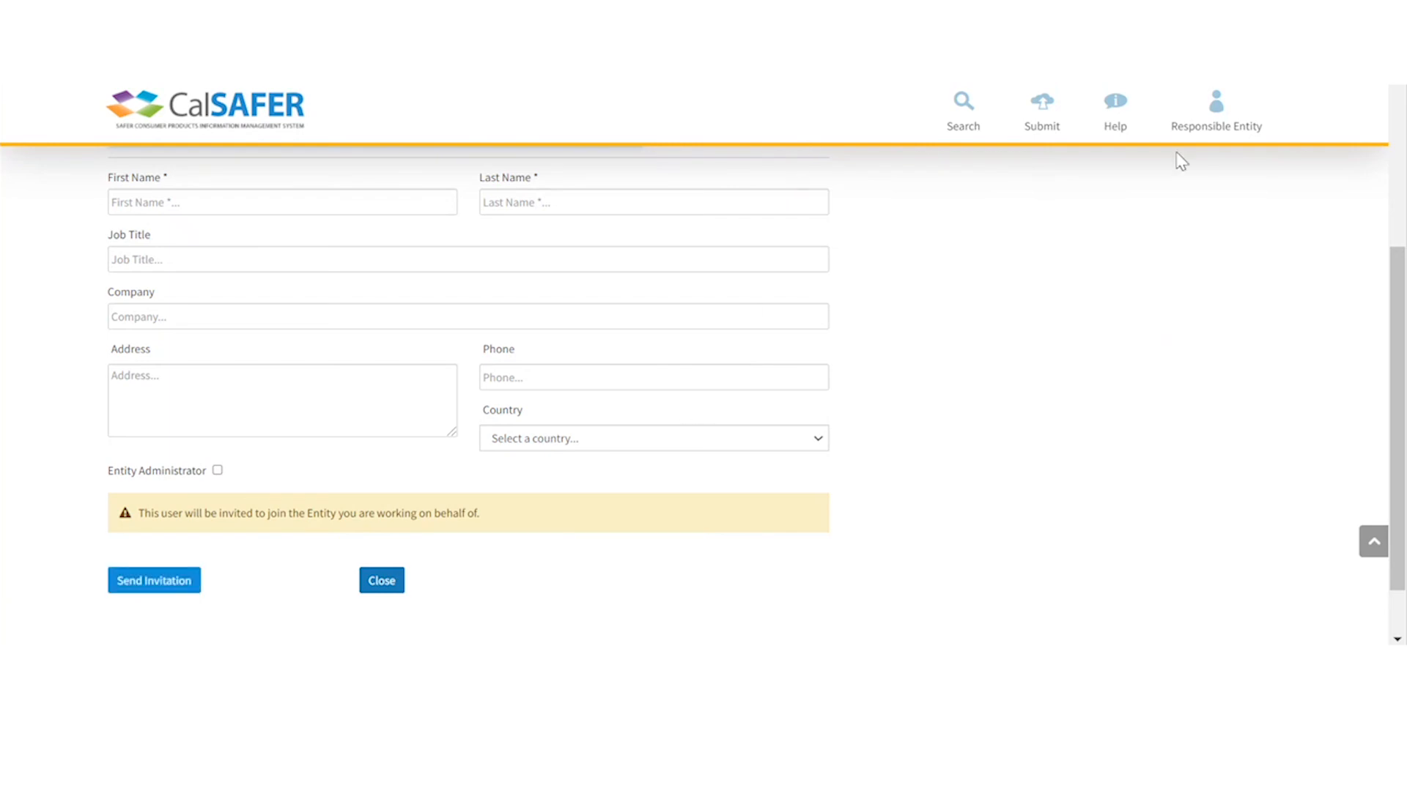
click(1213, 102)
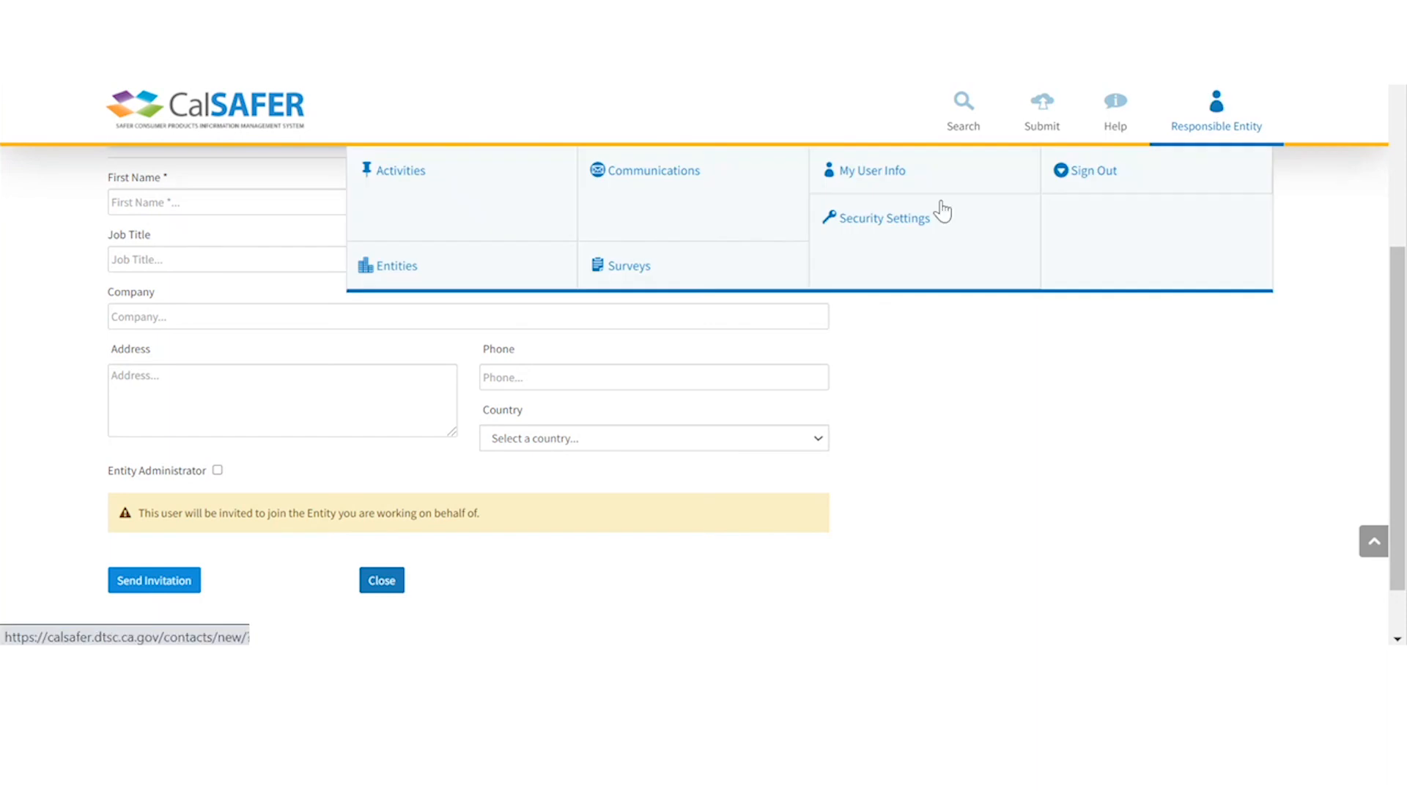
click(480, 227)
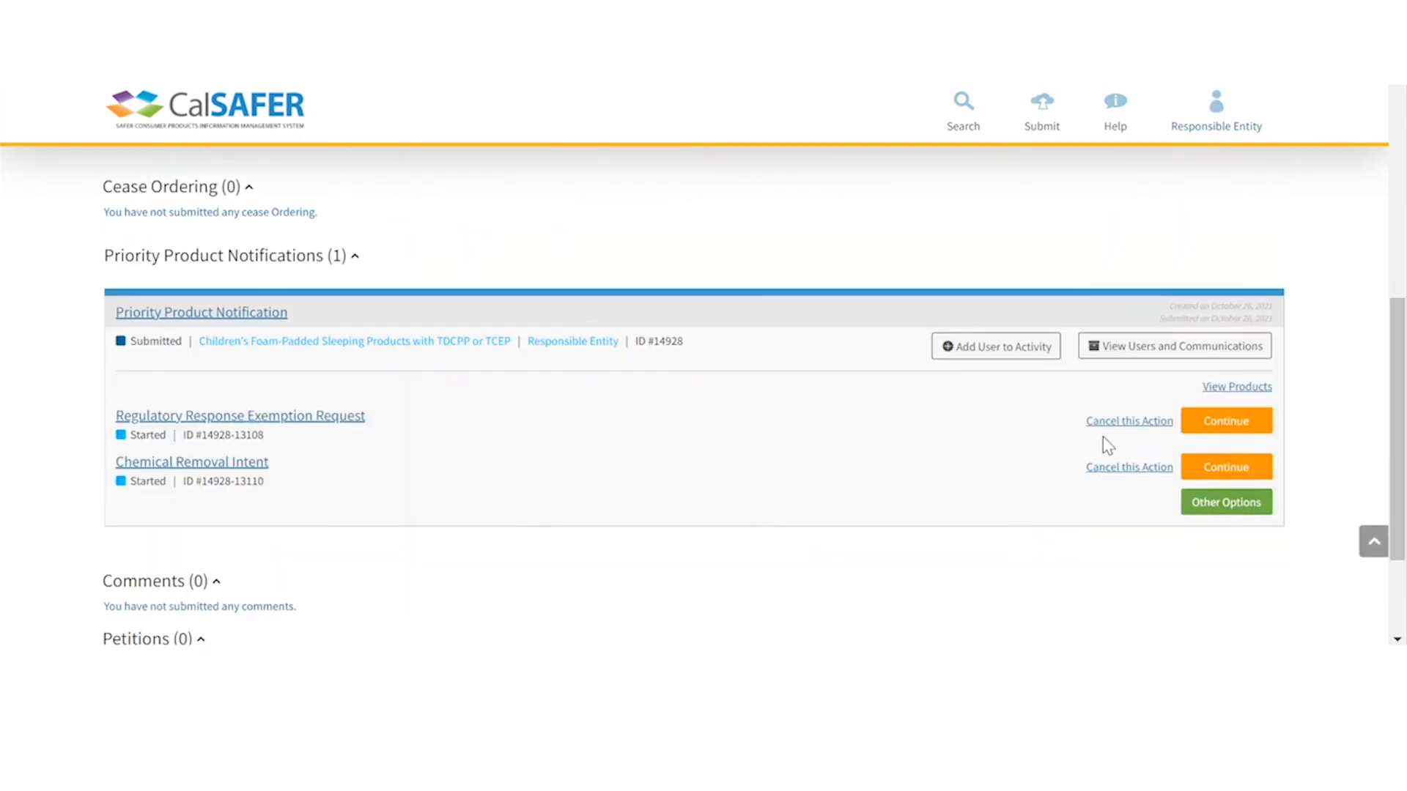
- Resume the started Chemical Removal Intent at its Certification and Submit step
click(1205, 473)
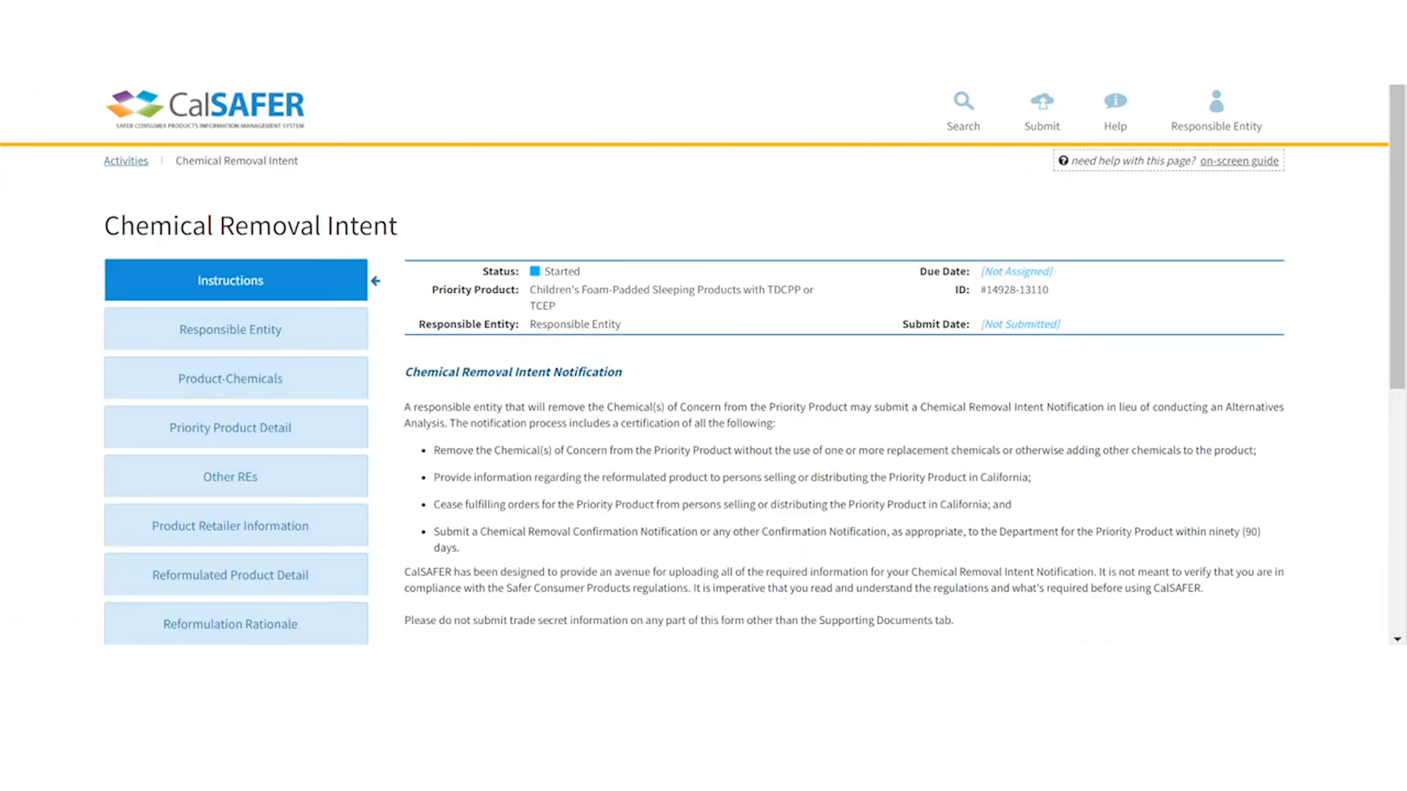
scroll(250, 523, down, 6)
click(253, 523)
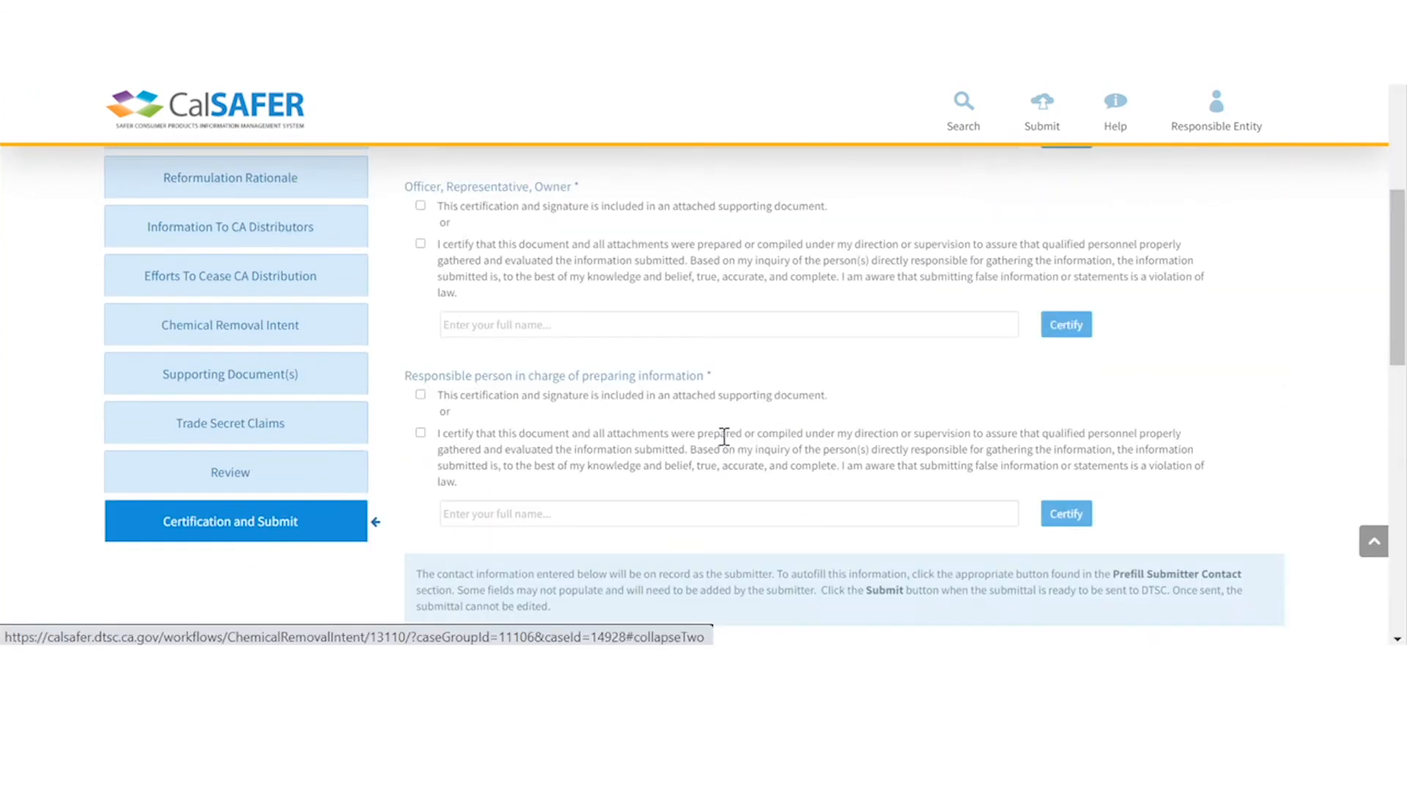
scroll(770, 425, up, 3)
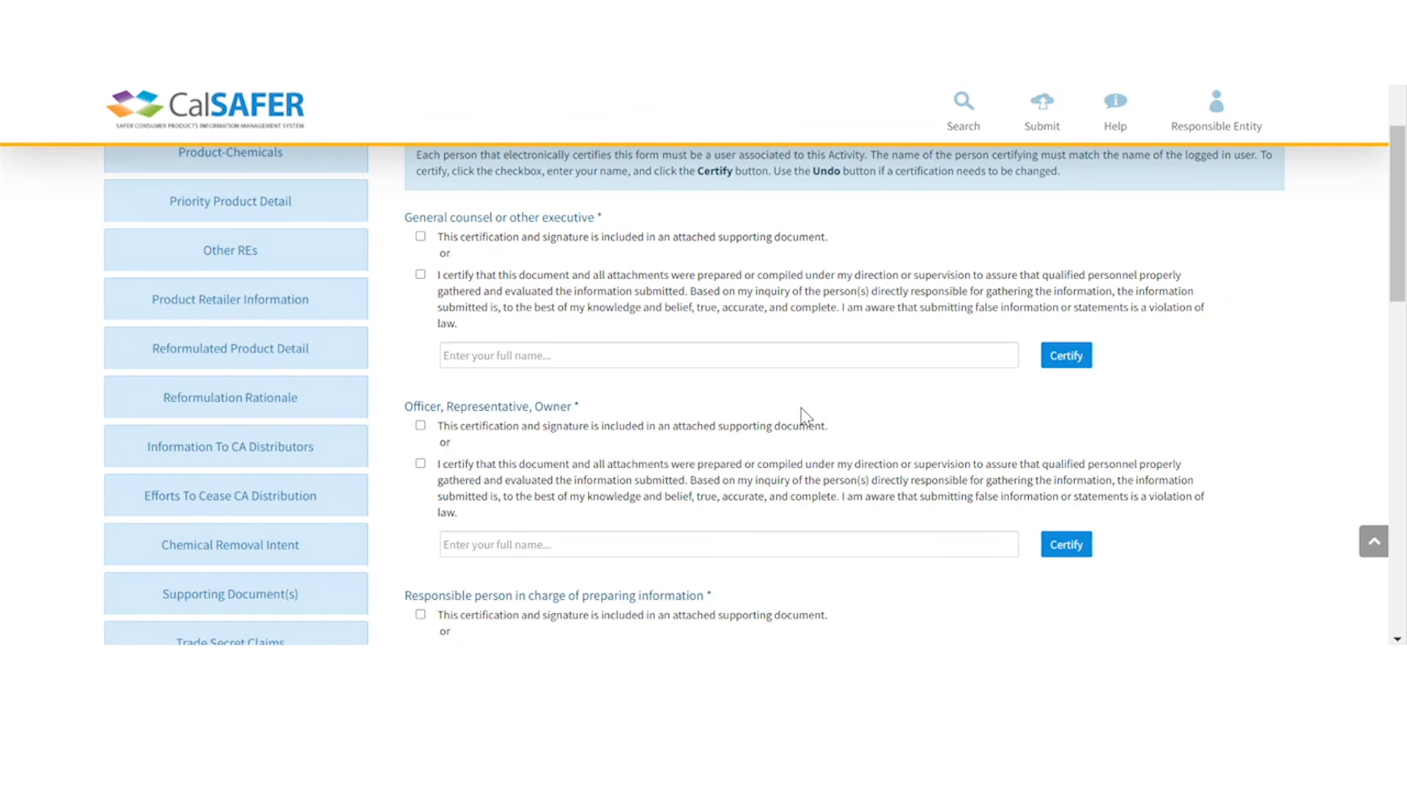
- Mark the general counsel, officer and preparer signatures as included in an attached supporting document
click(420, 237)
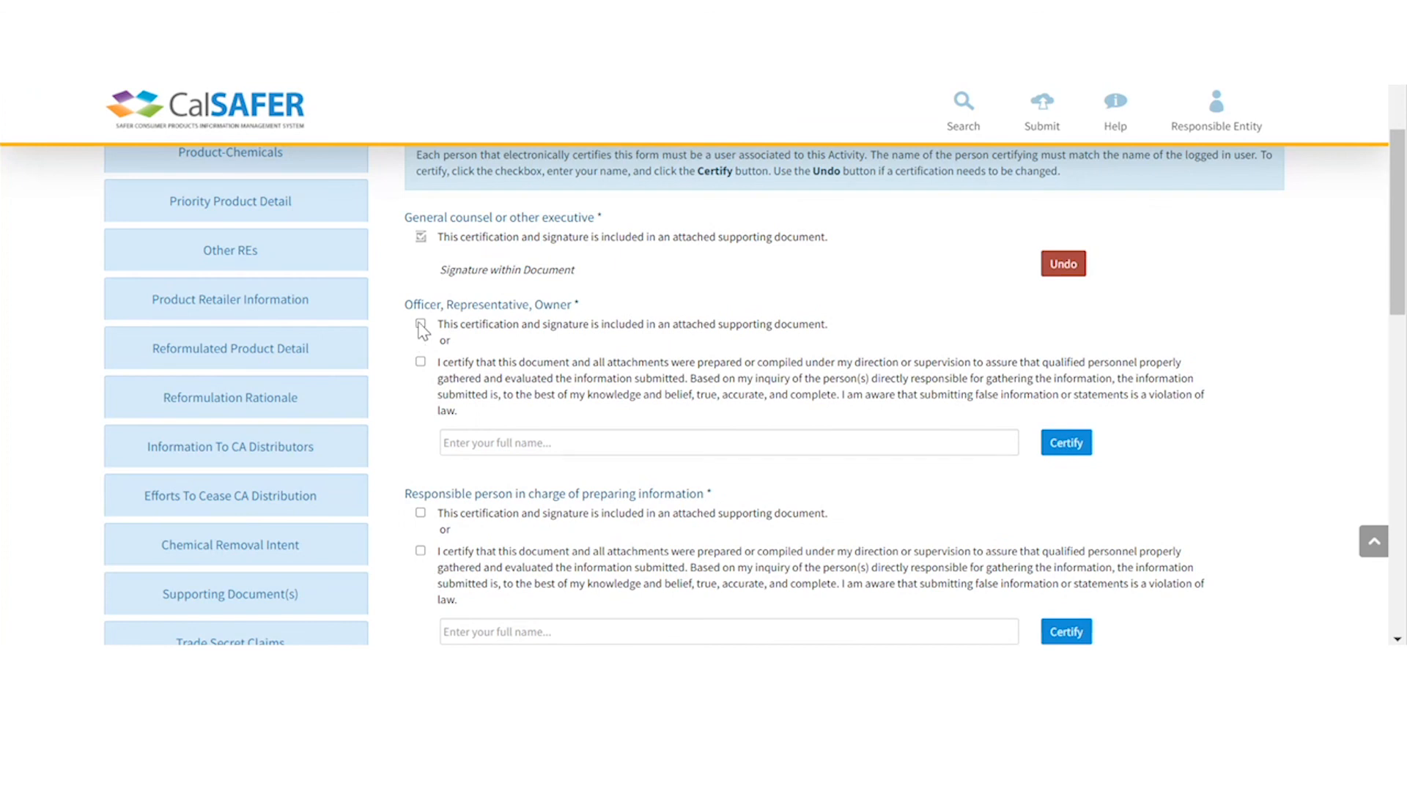
click(421, 324)
click(421, 411)
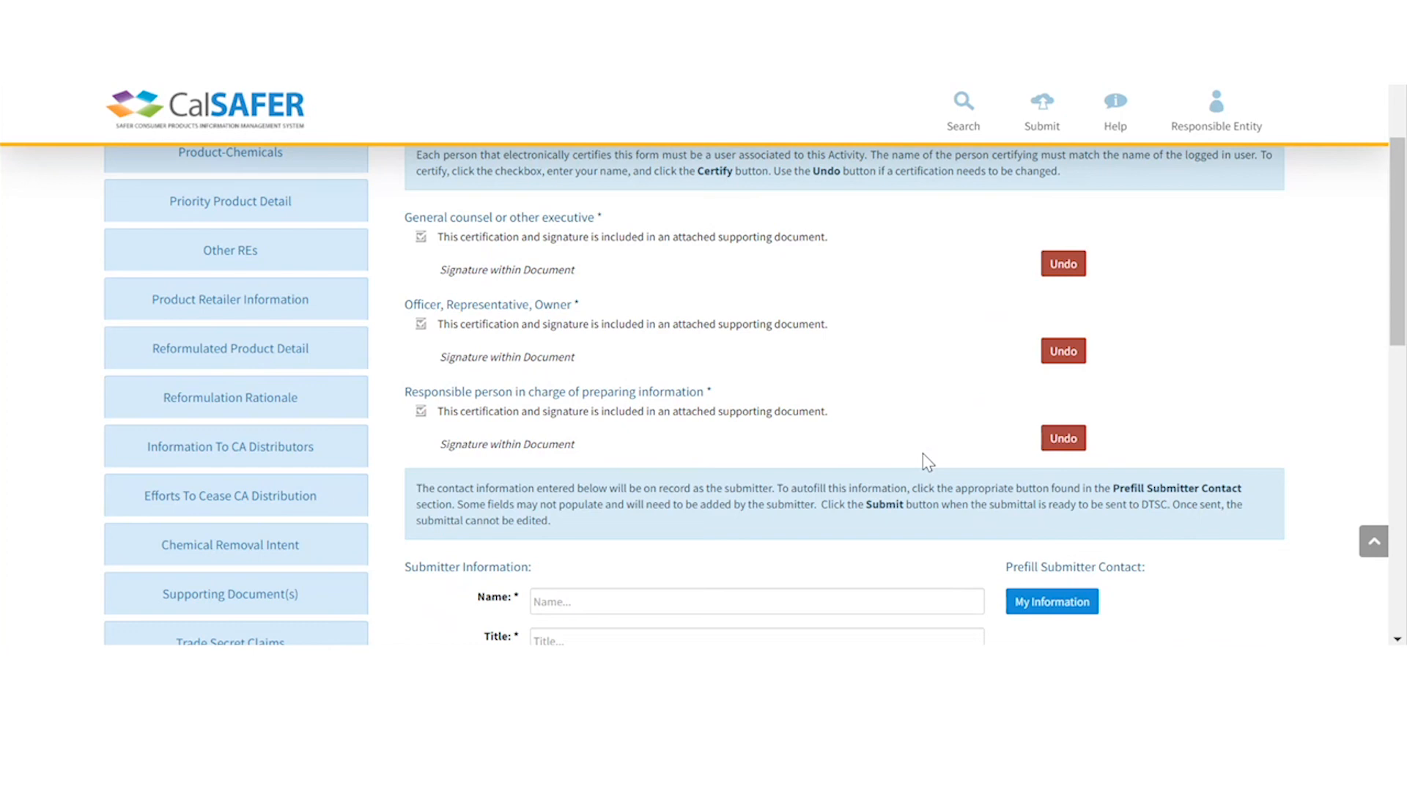
scroll(922, 454, down, 2)
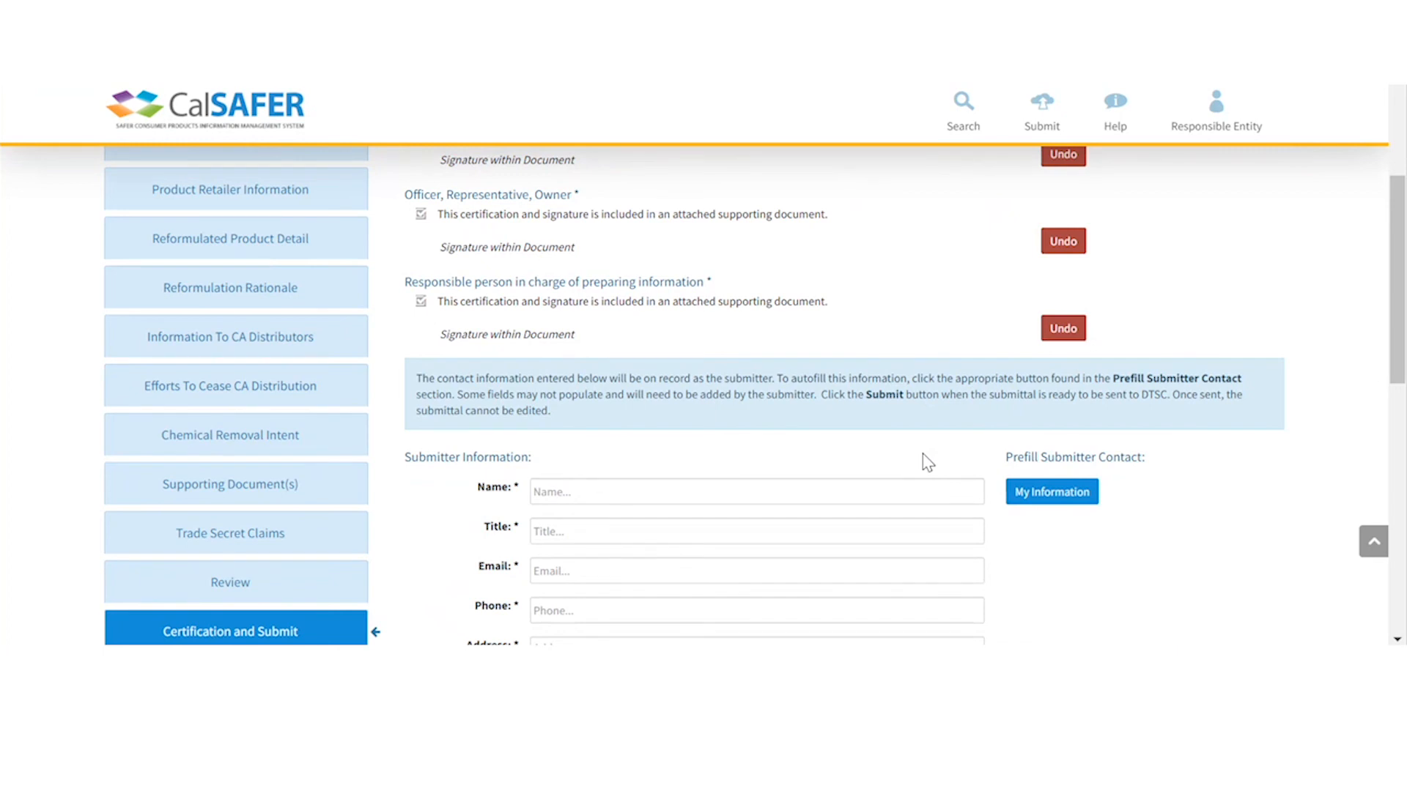
- Prefill the submitter contact from My Information and the company contact from Company Information
click(1044, 499)
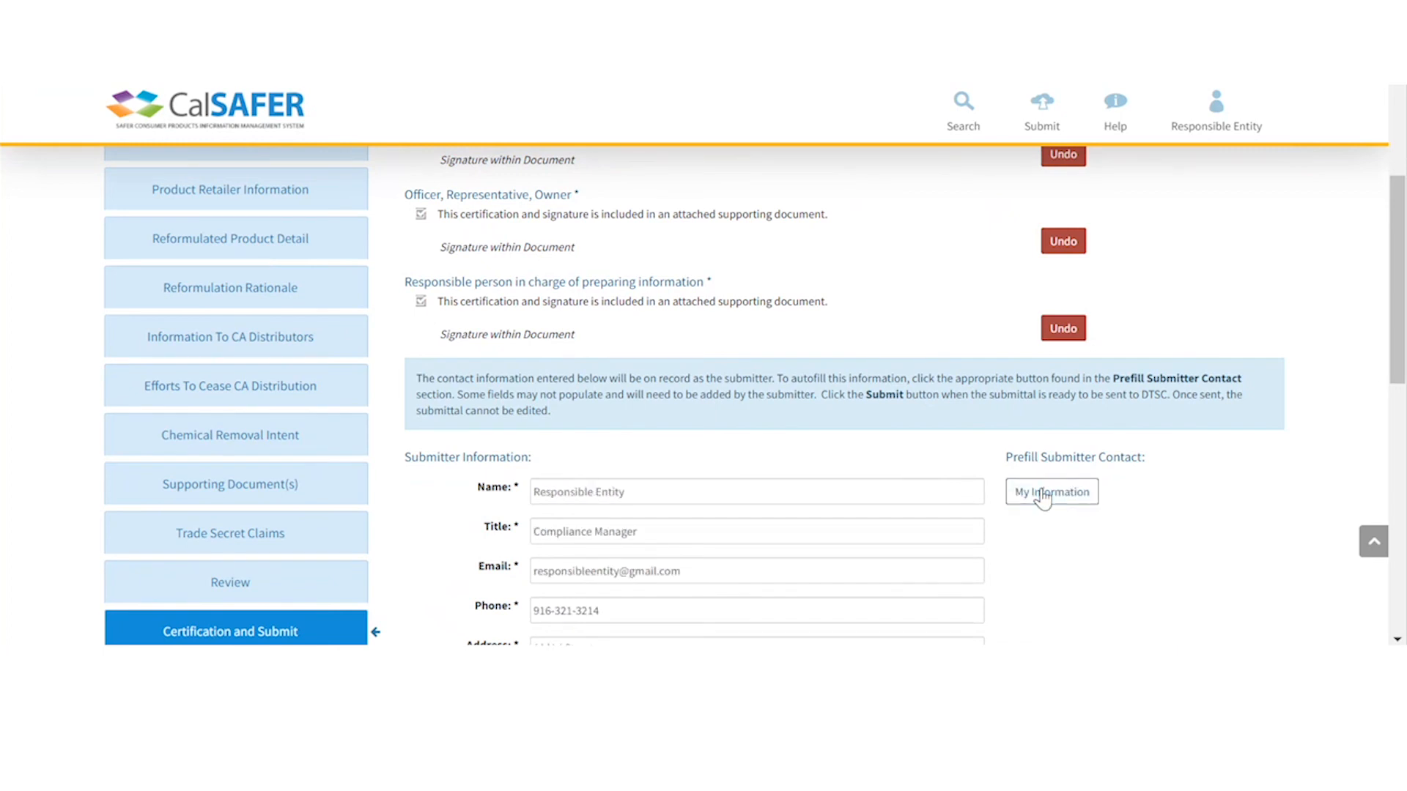
scroll(1055, 498, down, 5)
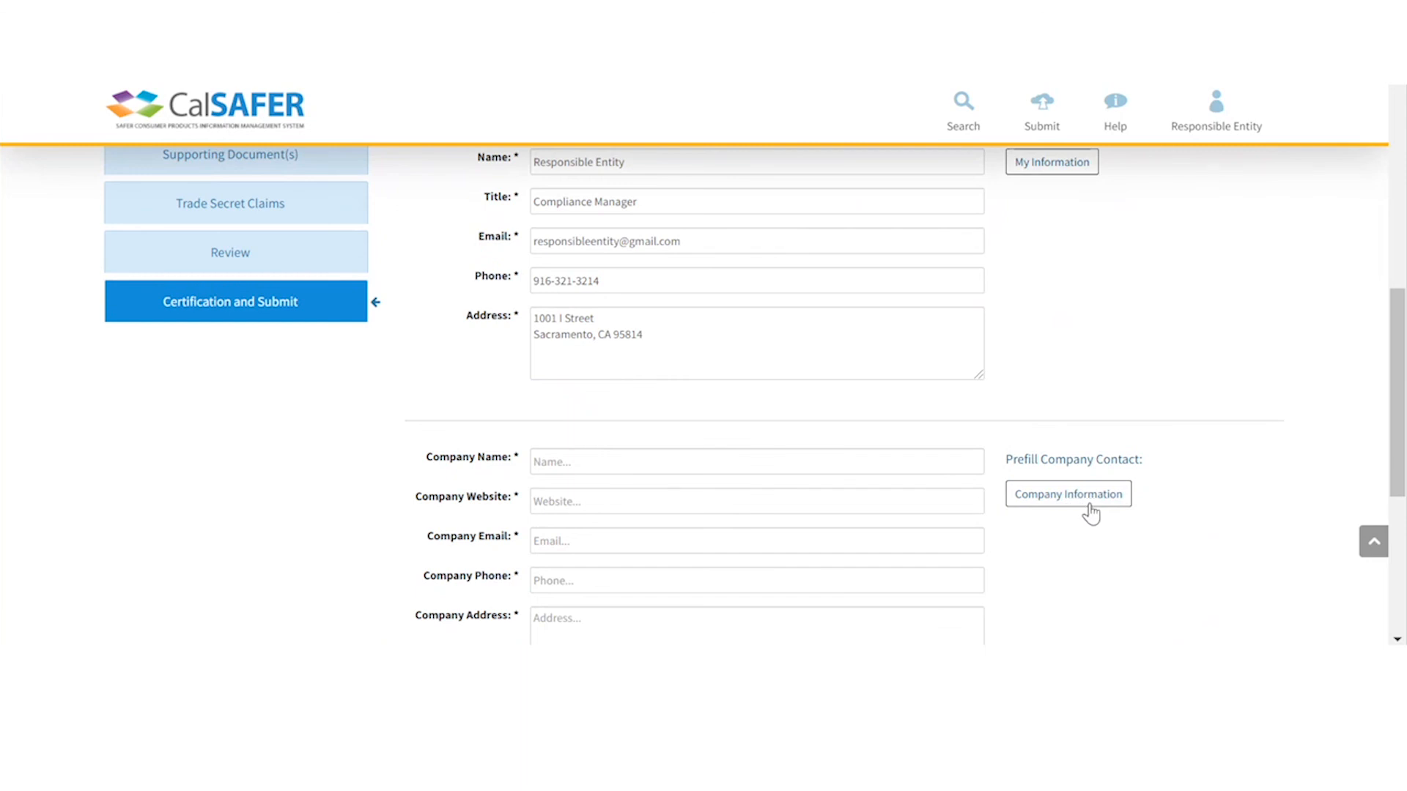
click(1045, 501)
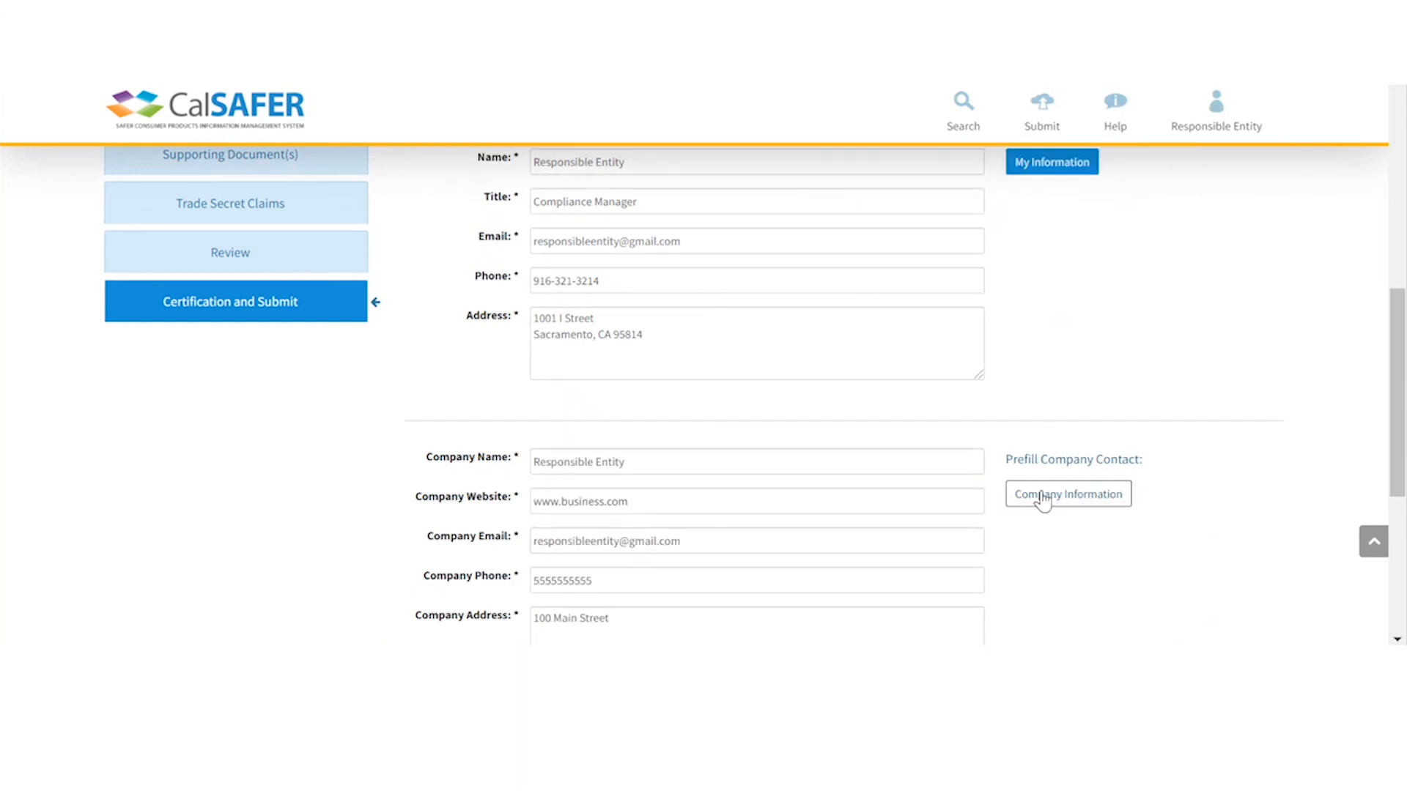
scroll(830, 396, down, 3)
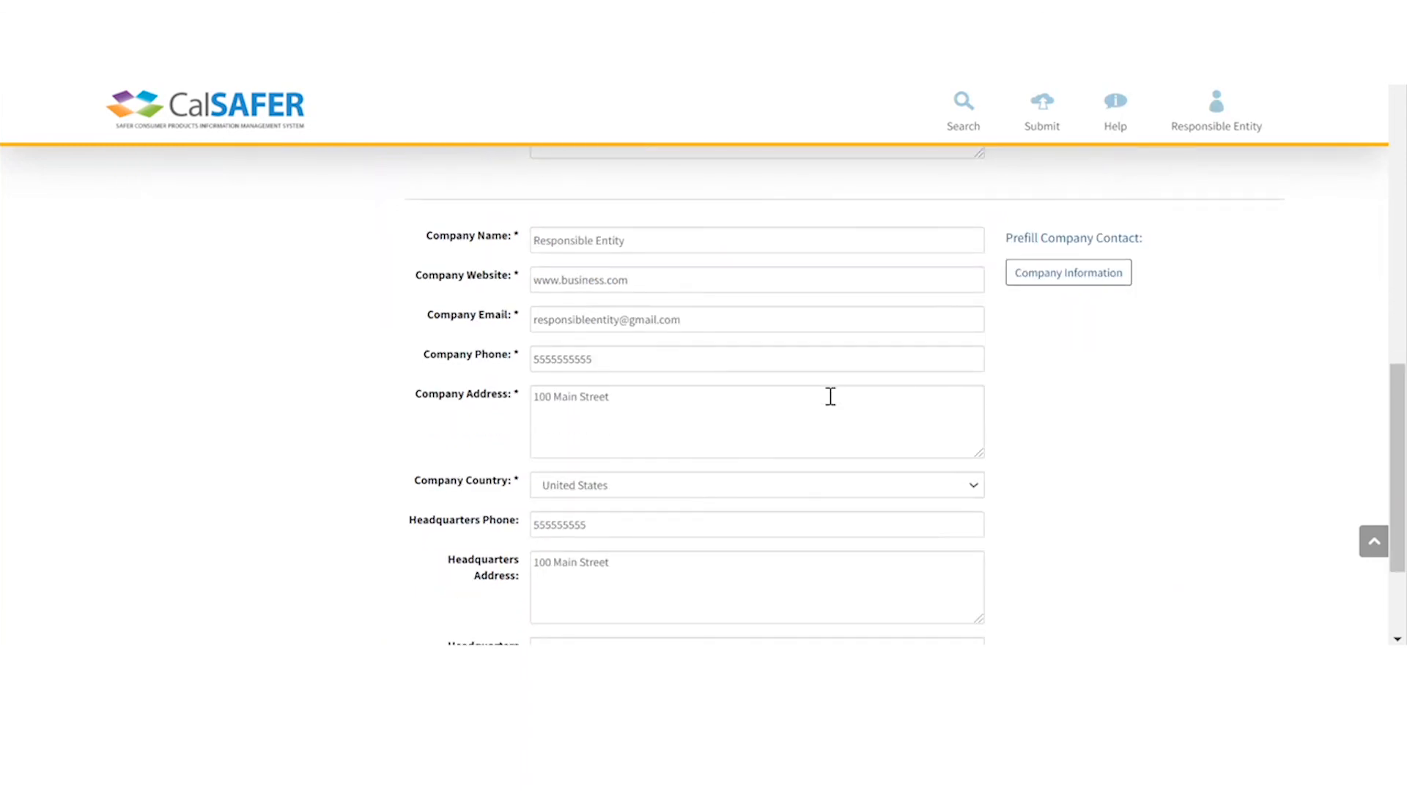
scroll(830, 397, down, 2)
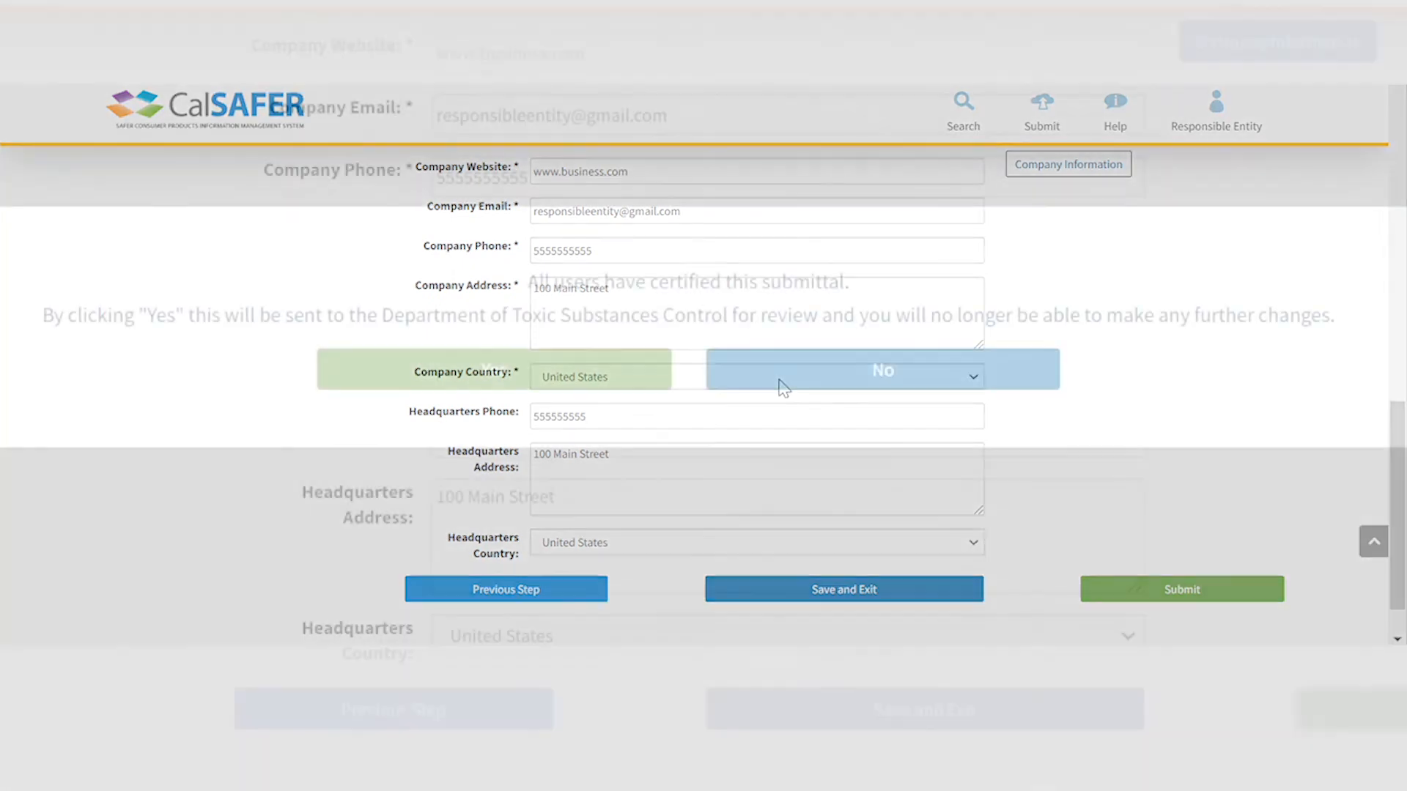